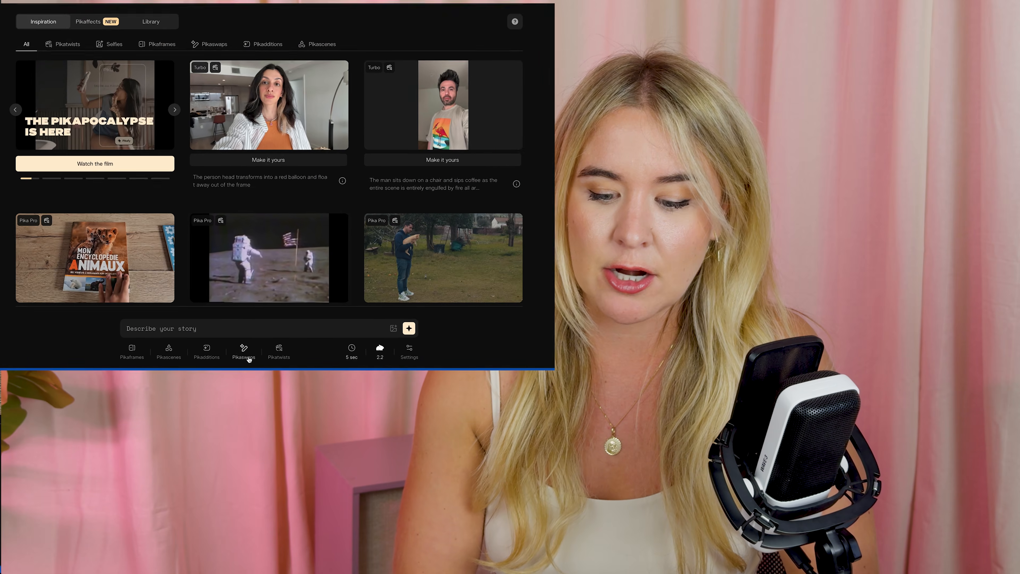
# Open the Pikaswaps tool for replacing items in a video
pyautogui.click(234, 346)
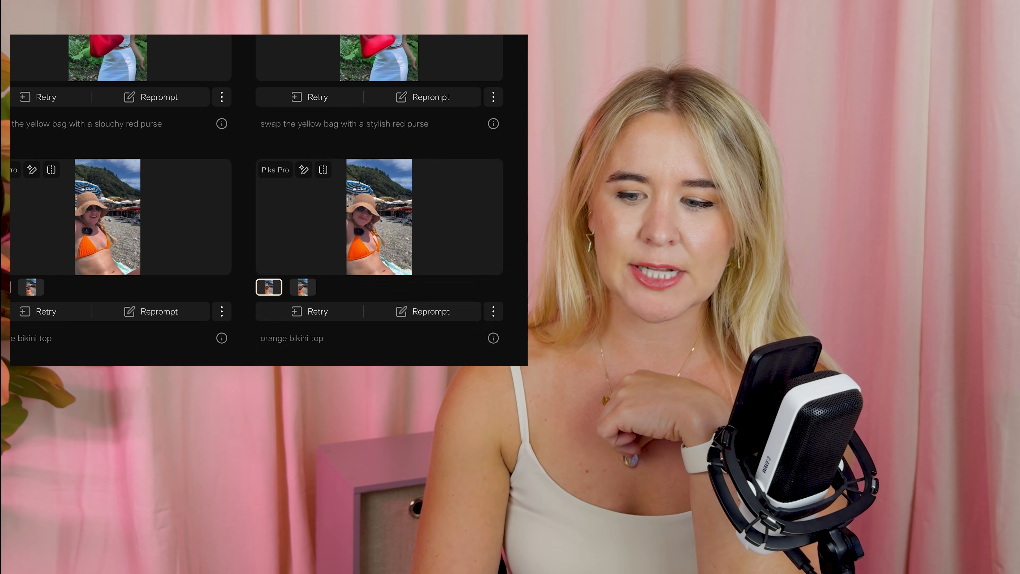
# Preview the orange bikini top swap videos in the library and compare them with their source clips
pyautogui.moveTo(390, 227)
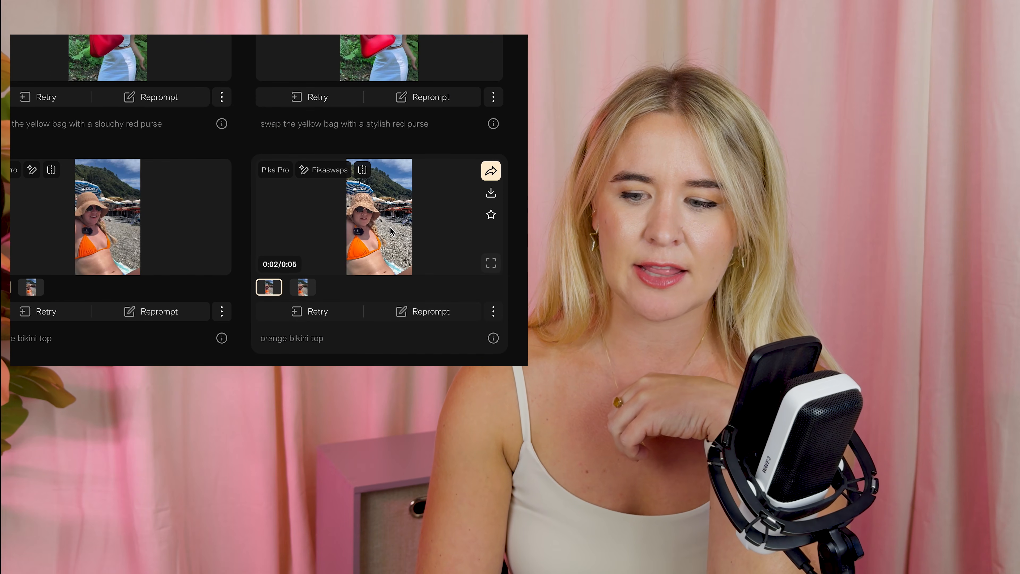
pyautogui.moveTo(126, 237)
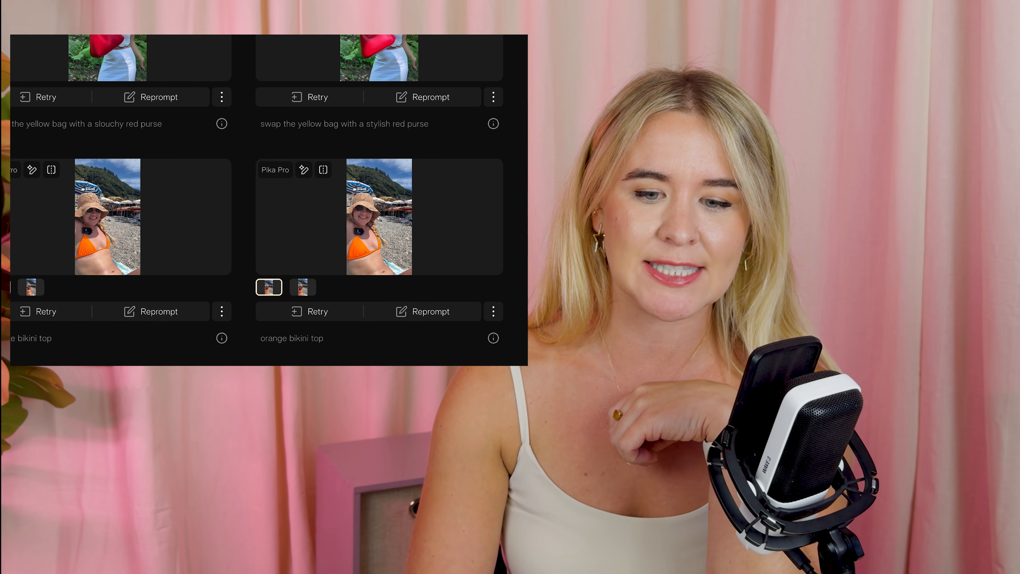
pyautogui.click(33, 289)
pyautogui.moveTo(92, 253)
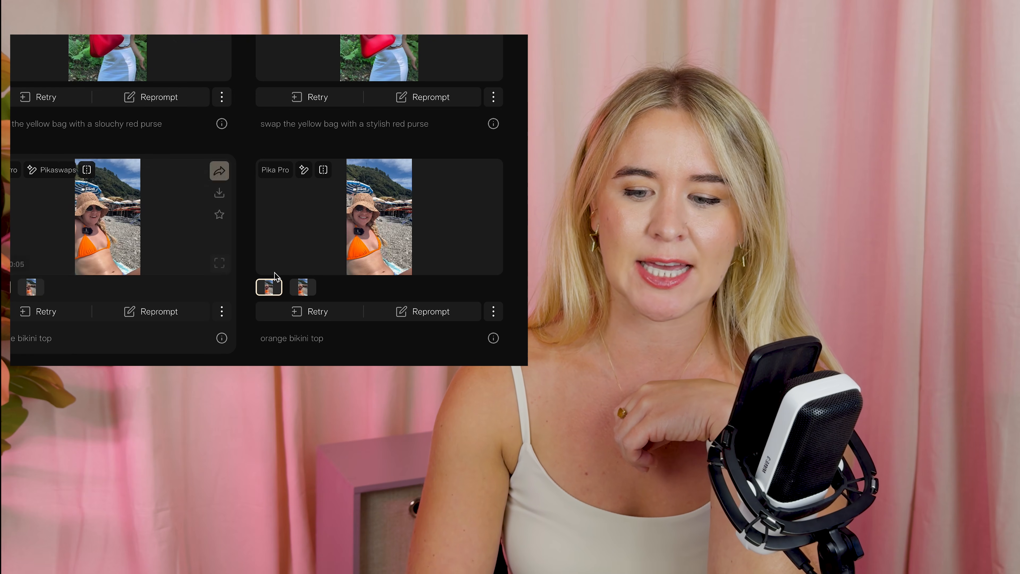
pyautogui.click(302, 287)
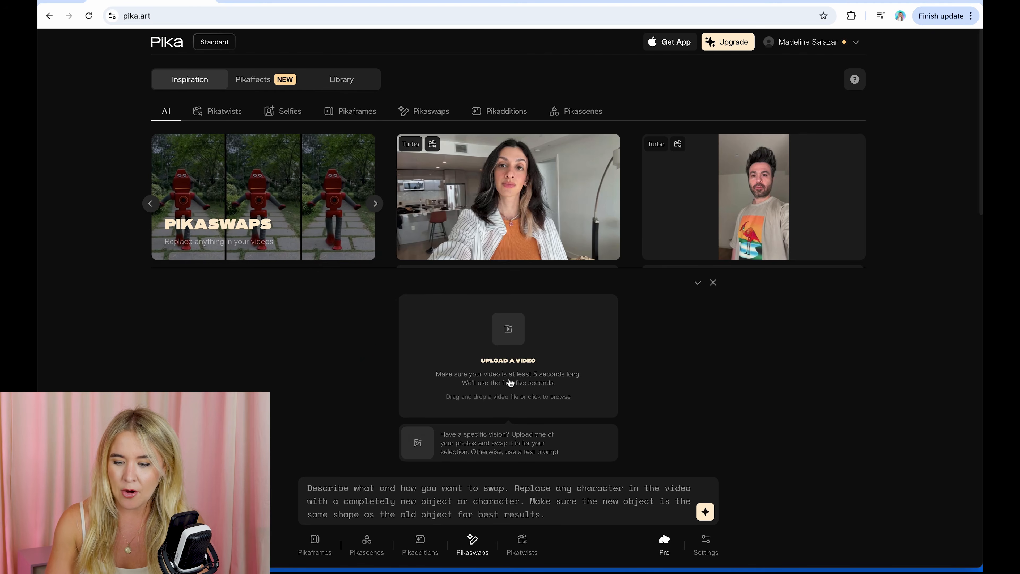
# Upload Clothes Change_Intro.mp4 from the clothes change tutorial folder as the Pikaswaps video
pyautogui.click(510, 381)
pyautogui.click(455, 211)
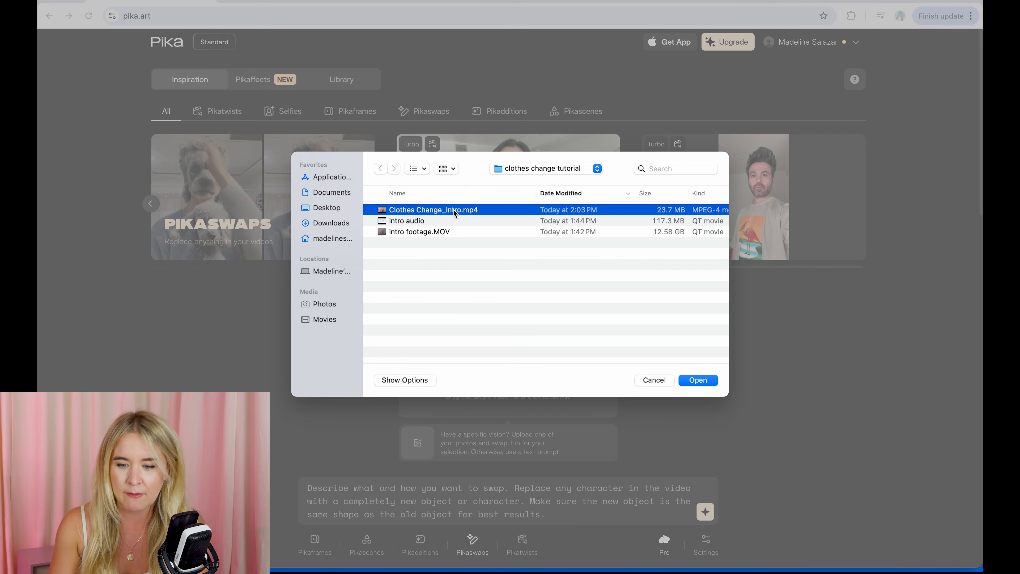
pyautogui.click(701, 380)
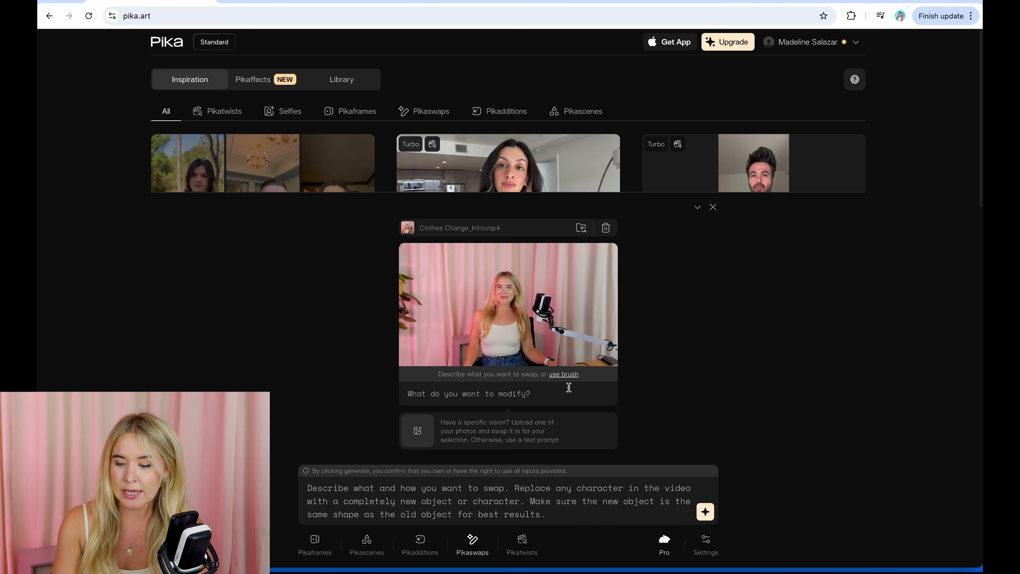
# Switch to brush selection, reduce the brush size and paint over the woman's entire white tank top
pyautogui.click(563, 374)
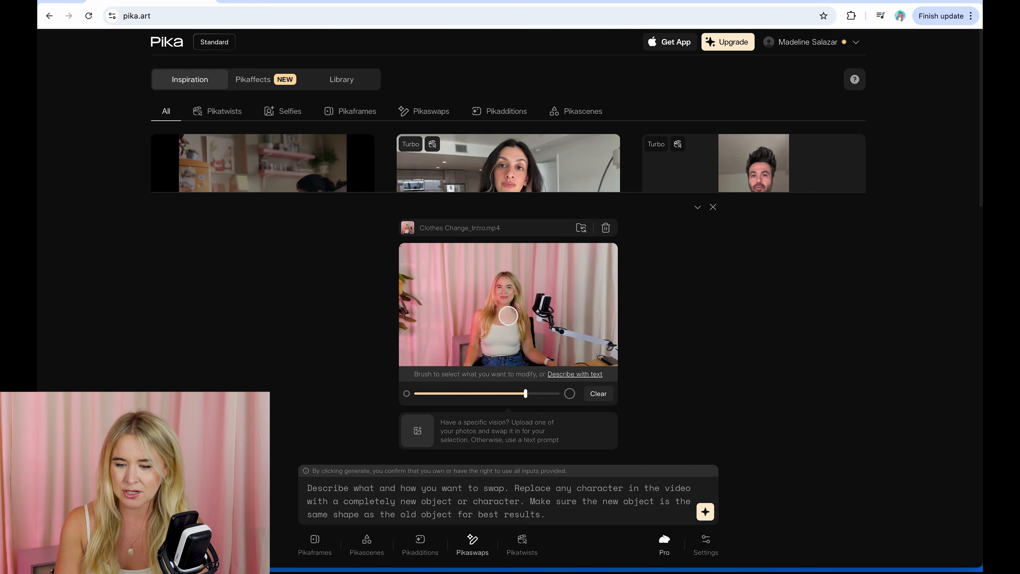
pyautogui.scroll(-3, 508, 315)
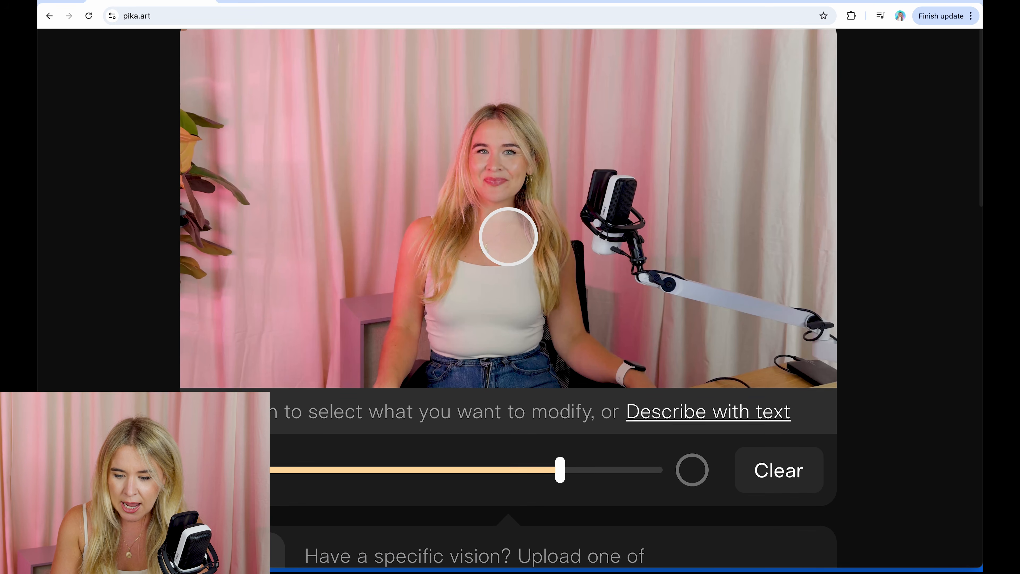
pyautogui.click(320, 473)
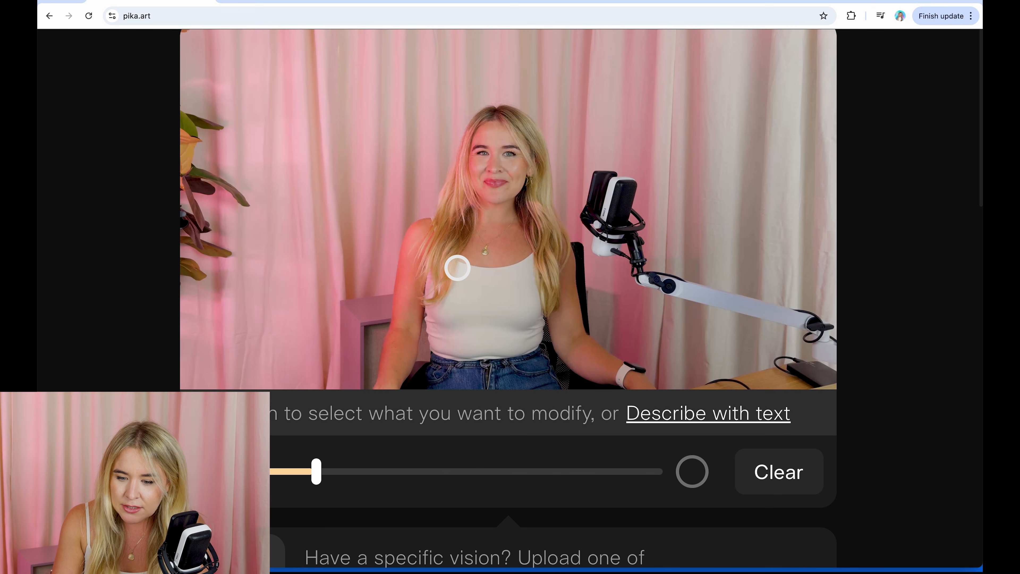
pyautogui.moveTo(455, 266)
pyautogui.mouseDown()
pyautogui.moveTo(478, 274)
pyautogui.moveTo(531, 256)
pyautogui.moveTo(528, 345)
pyautogui.moveTo(433, 348)
pyautogui.moveTo(439, 273)
pyautogui.moveTo(439, 317)
pyautogui.moveTo(469, 287)
pyautogui.moveTo(490, 303)
pyautogui.moveTo(511, 287)
pyautogui.moveTo(519, 342)
pyautogui.moveTo(510, 338)
pyautogui.mouseUp()
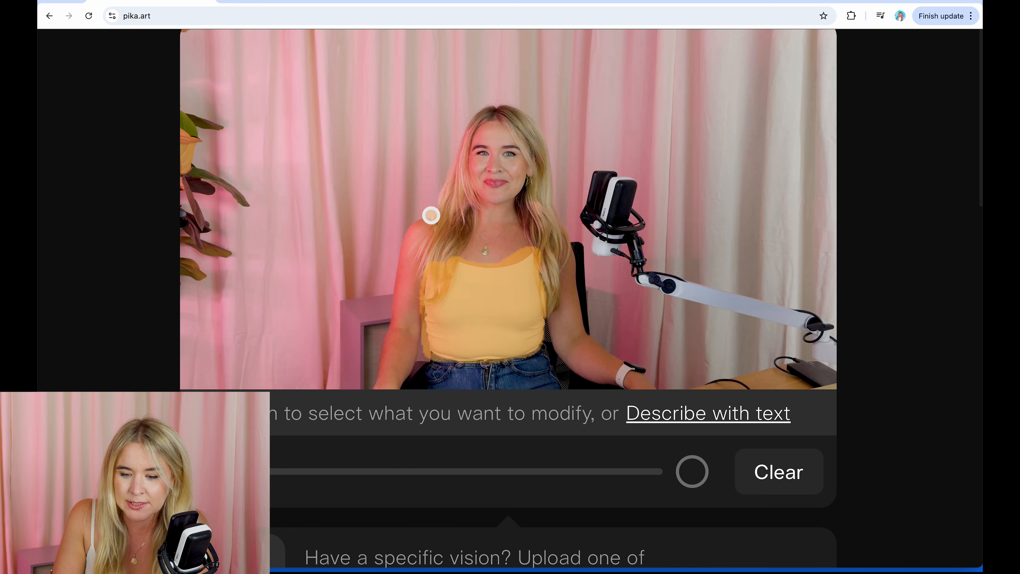
# Enter the swap prompt "Replace white tank top with a blue silk v-neck tank top"
pyautogui.scroll(-4, 498, 326)
pyautogui.scroll(-3, 337, 335)
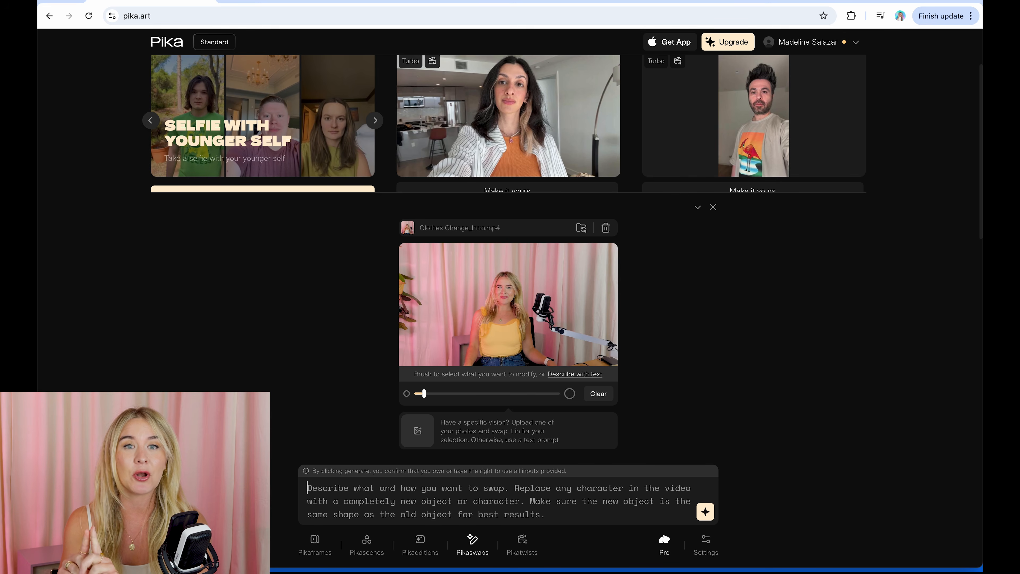
pyautogui.write('Re')
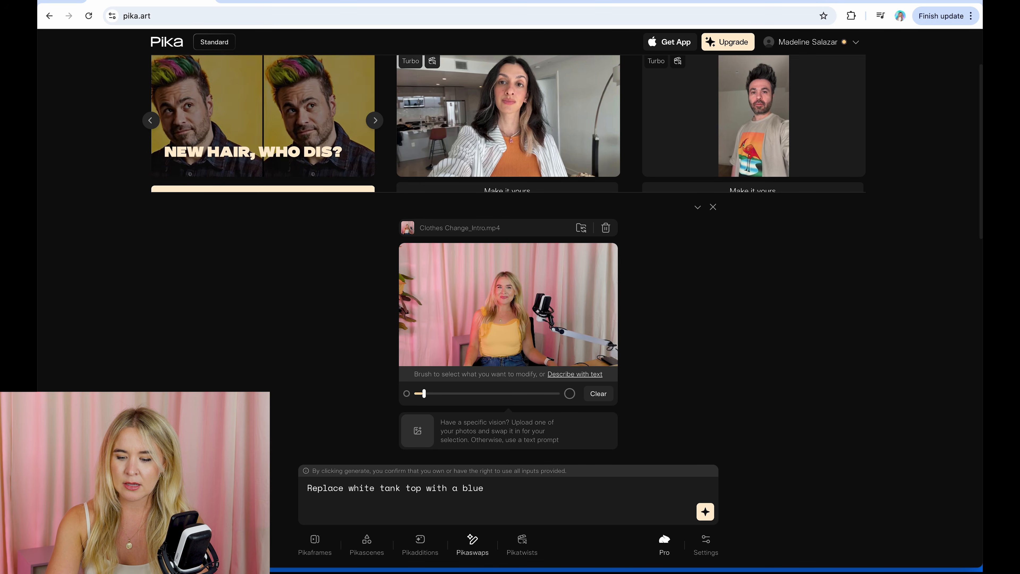
pyautogui.write('silk vne')
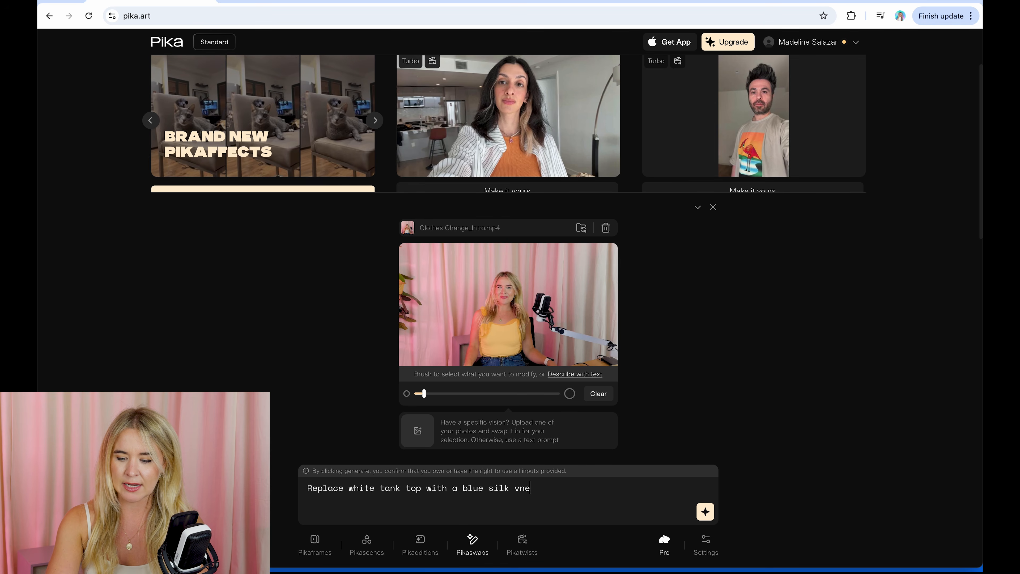
pyautogui.write('ck tank top')
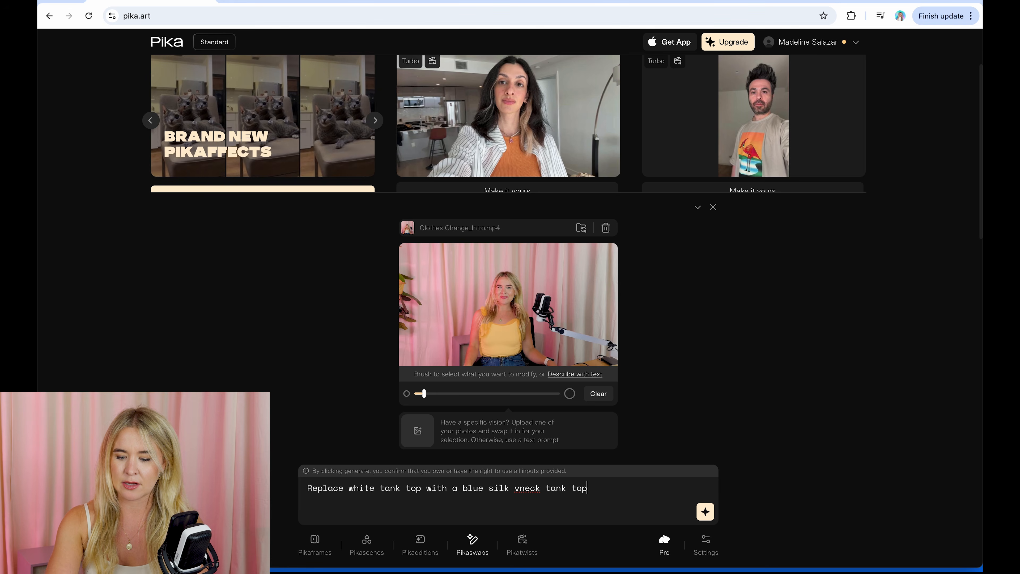
# Enter the negative prompt "animated looking clothing, no additional figures, no added jewelry" in the generation settings
pyautogui.click(706, 540)
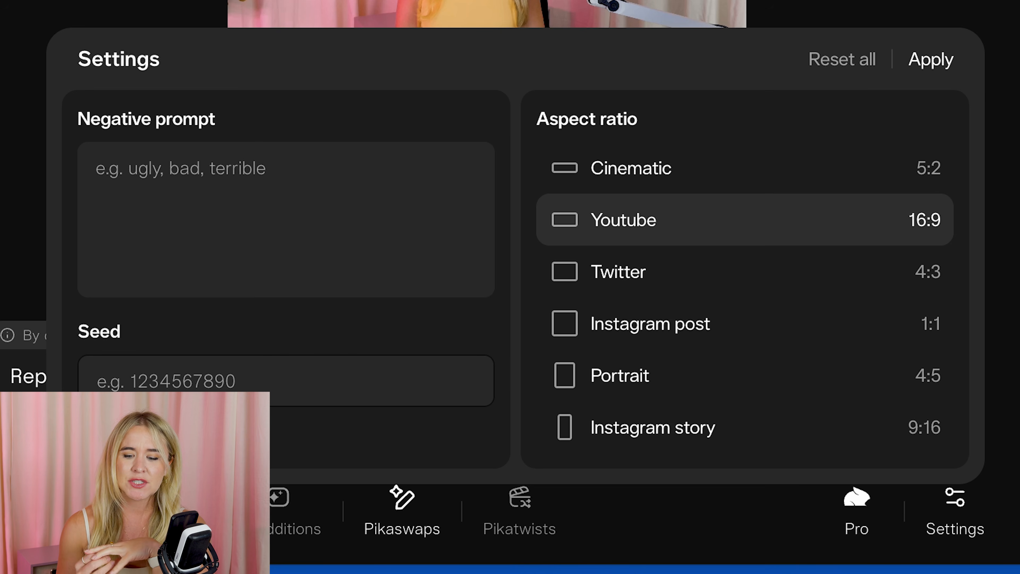
pyautogui.click(227, 229)
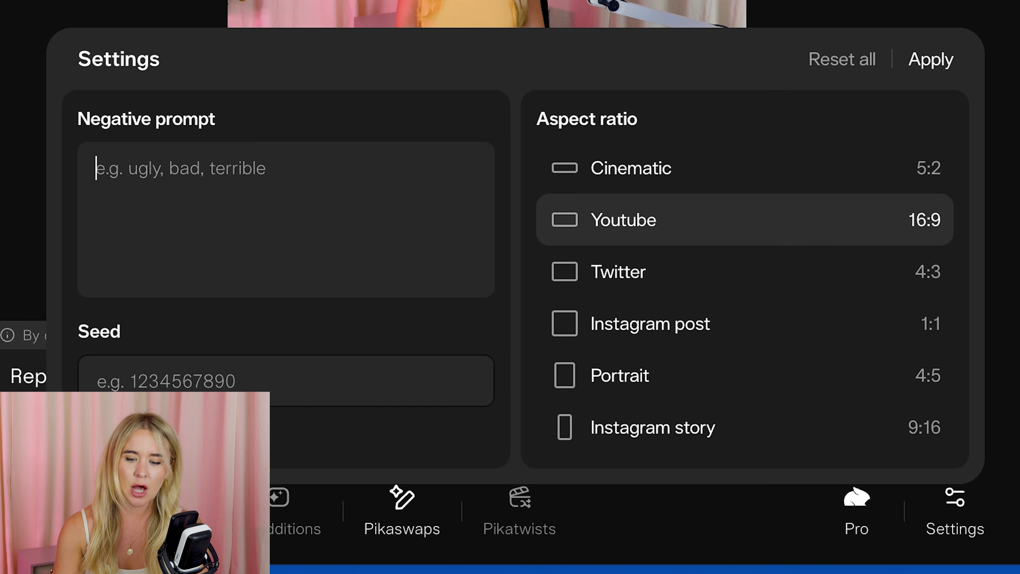
pyautogui.write('animated loo')
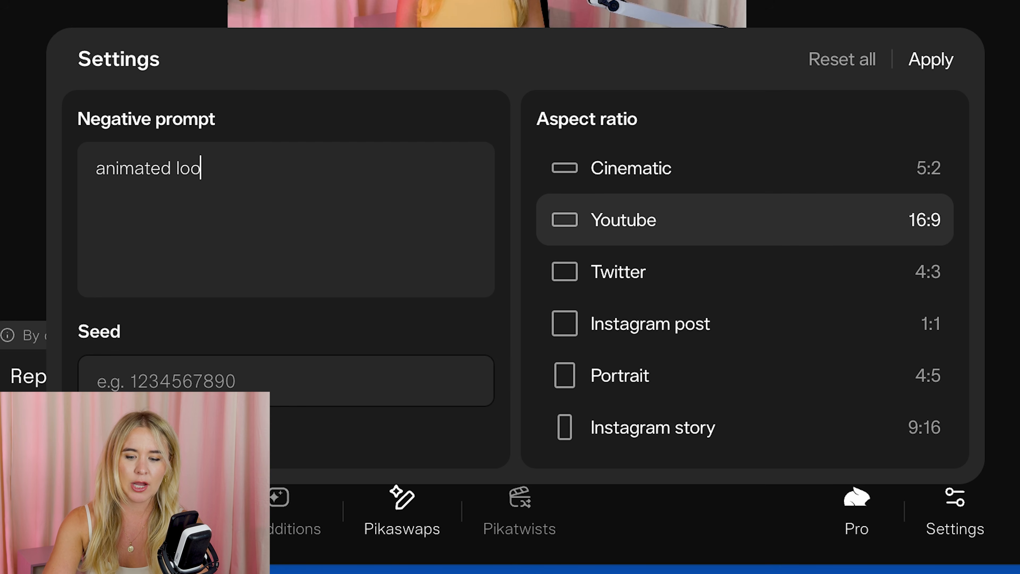
pyautogui.write('king clothing,')
pyautogui.write('no a')
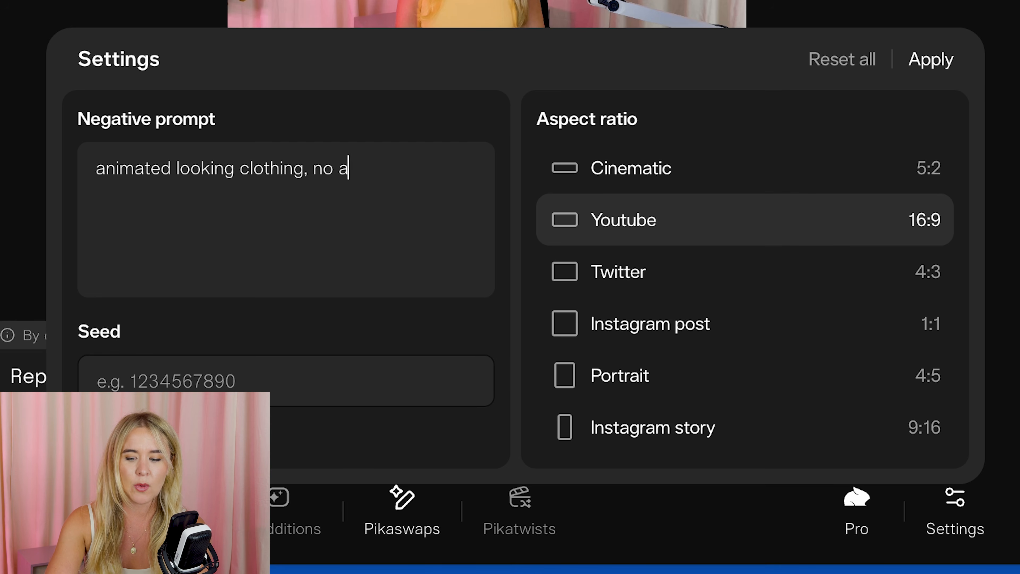
pyautogui.write('dditional figures, no ')
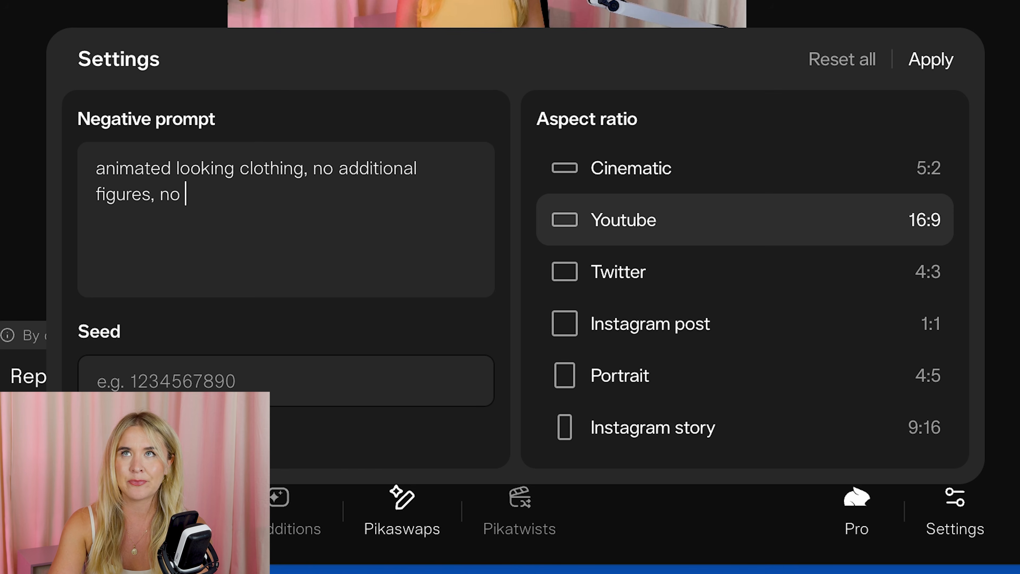
pyautogui.write('added jewelr')
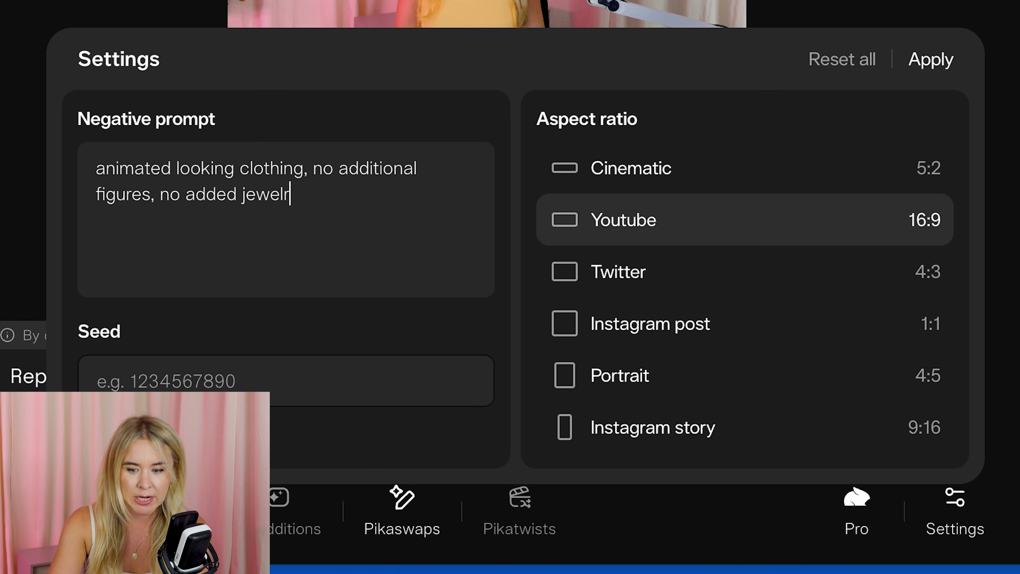
pyautogui.write('y')
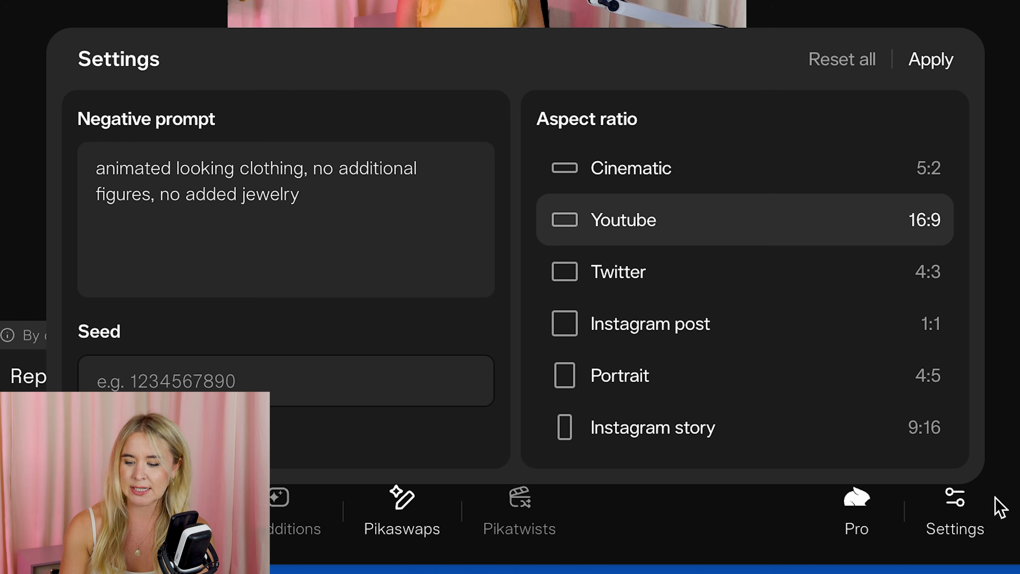
# Delete the entire negative prompt and close the generation settings
pyautogui.moveTo(366, 213); pyautogui.dragTo(91, 165)
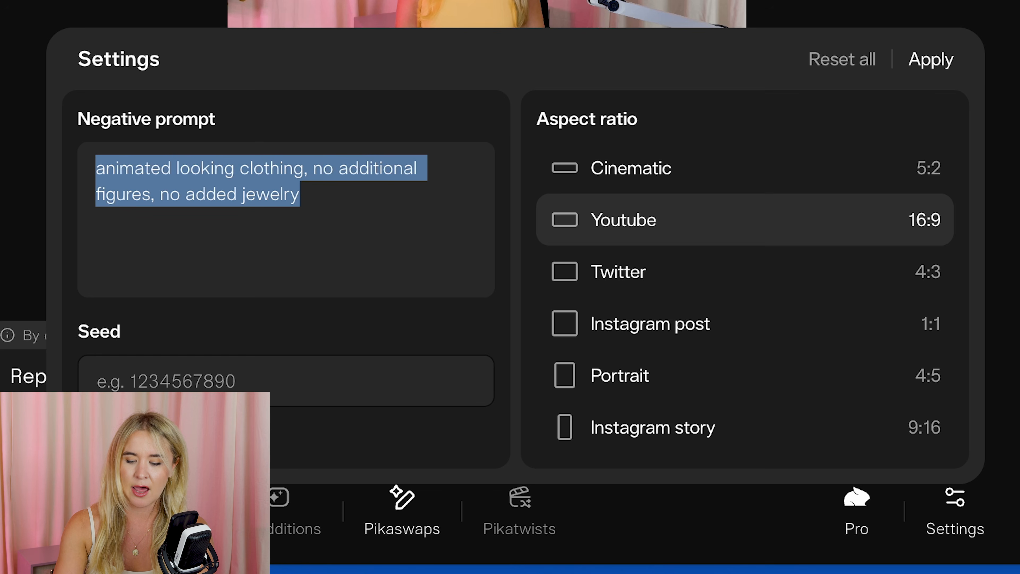
pyautogui.press('BackSpace')
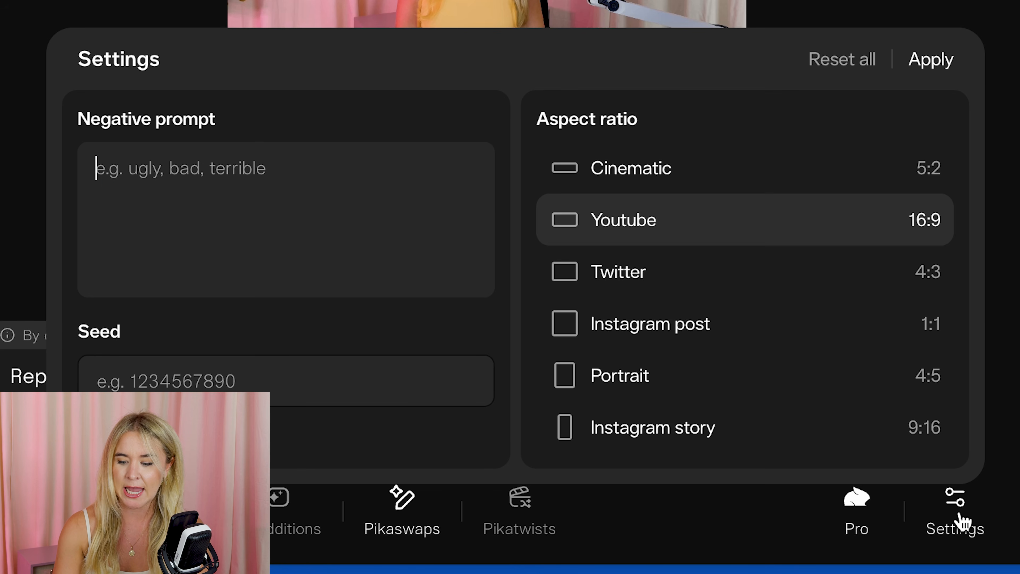
pyautogui.click(969, 524)
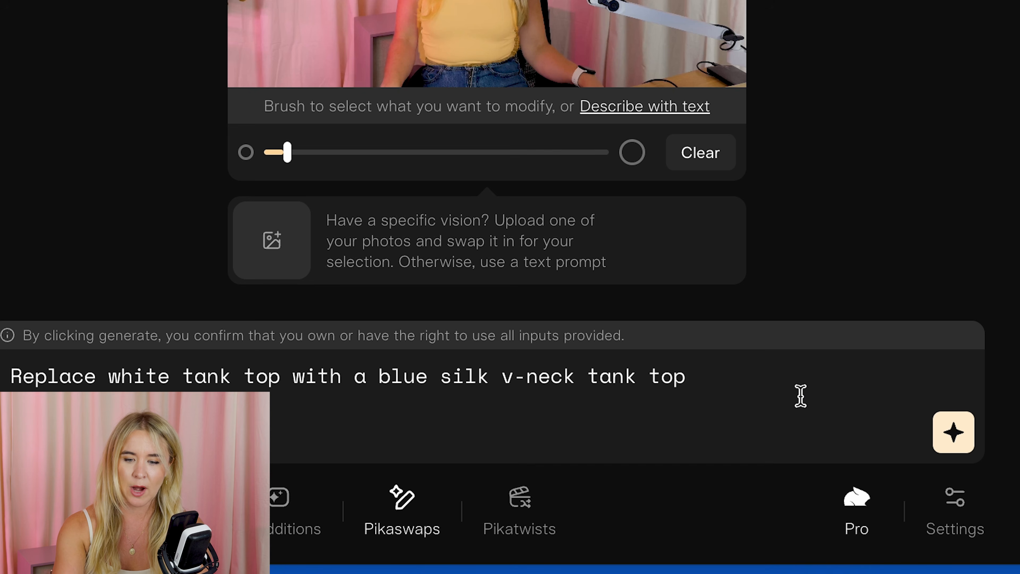
# Generate the tank top swap with the Pika Pro model and collapse the video editor to reveal the library
pyautogui.click(770, 385)
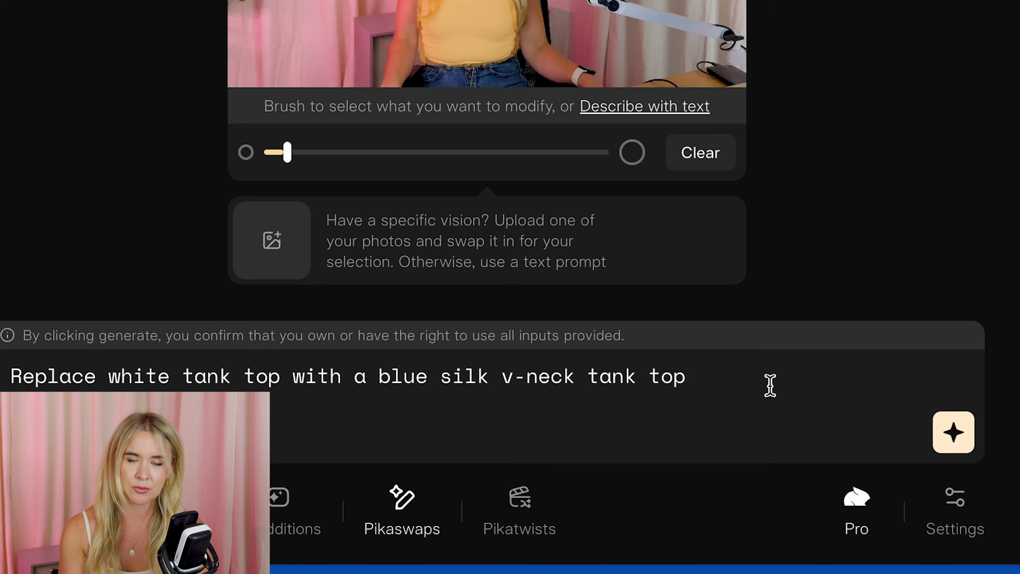
pyautogui.click(859, 522)
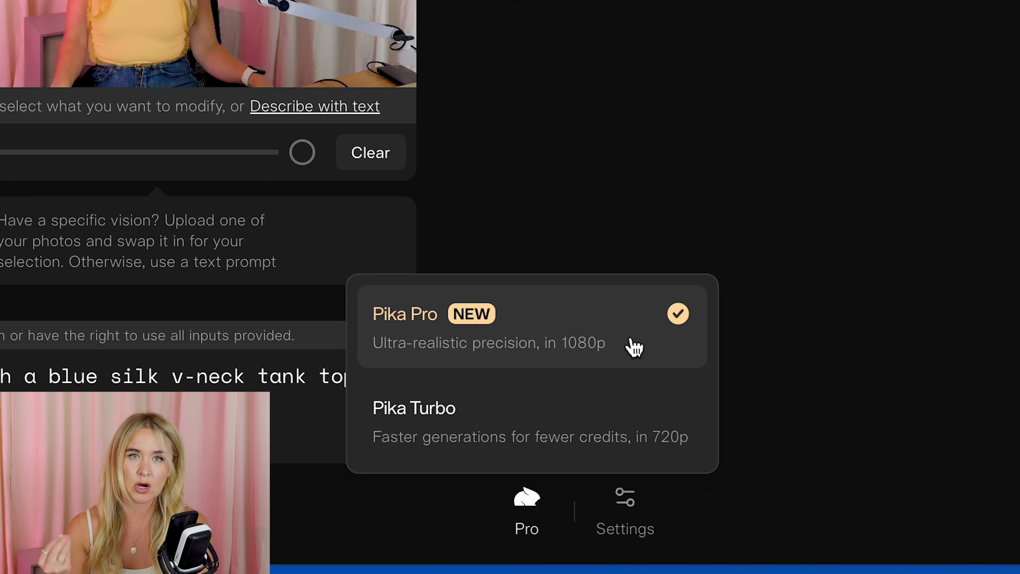
pyautogui.click(635, 347)
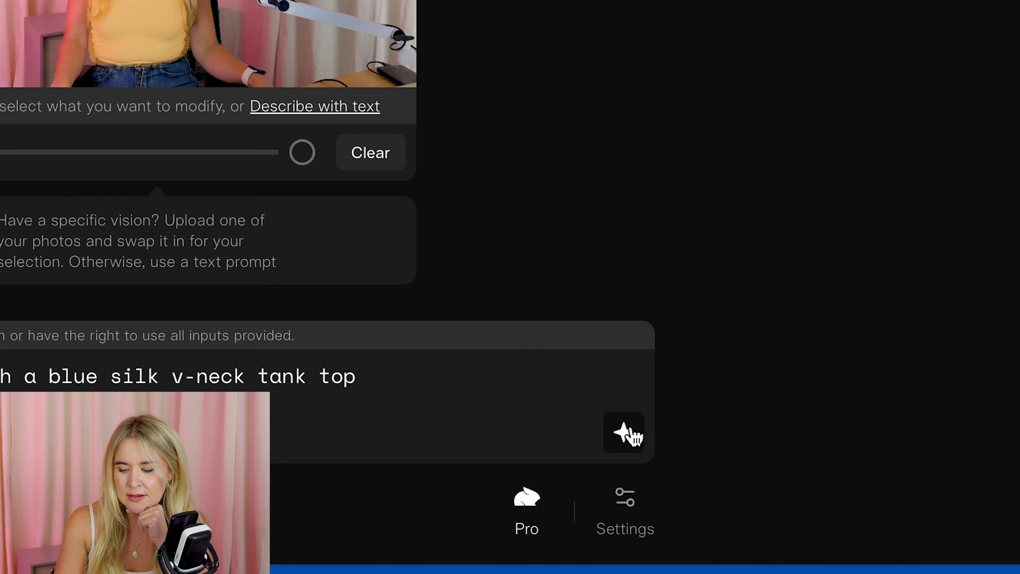
pyautogui.click(626, 429)
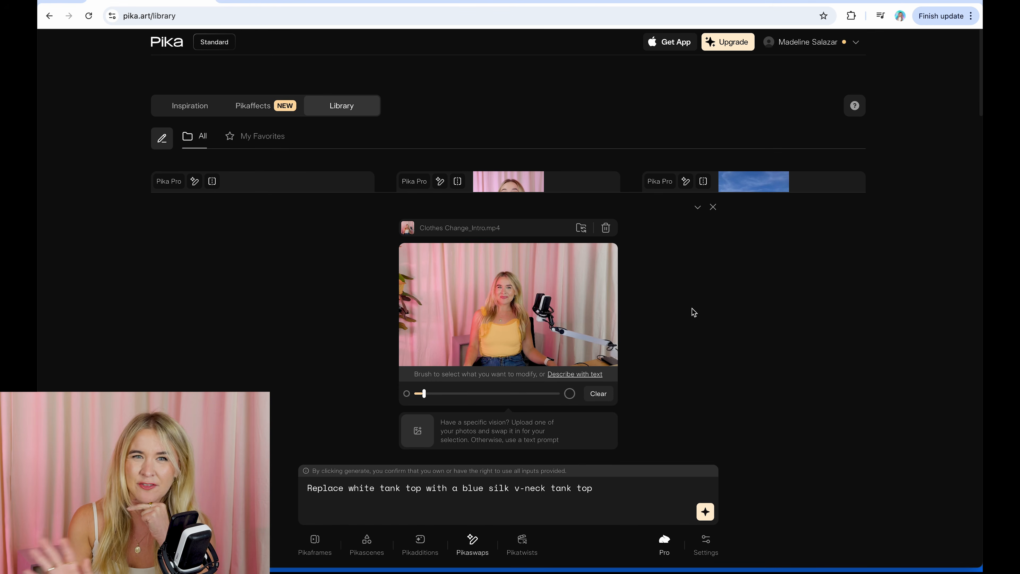
pyautogui.click(698, 213)
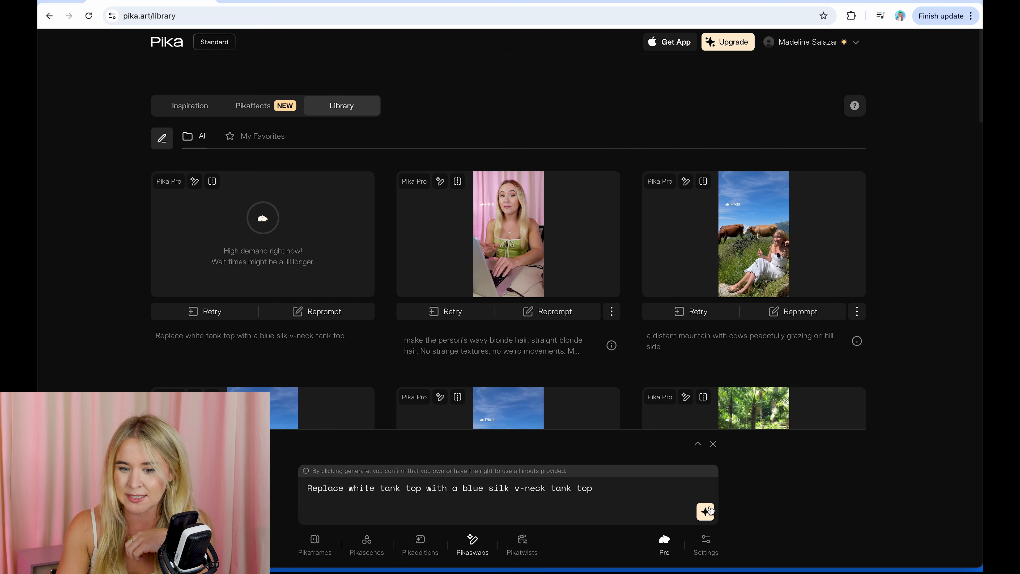
pyautogui.moveTo(547, 232)
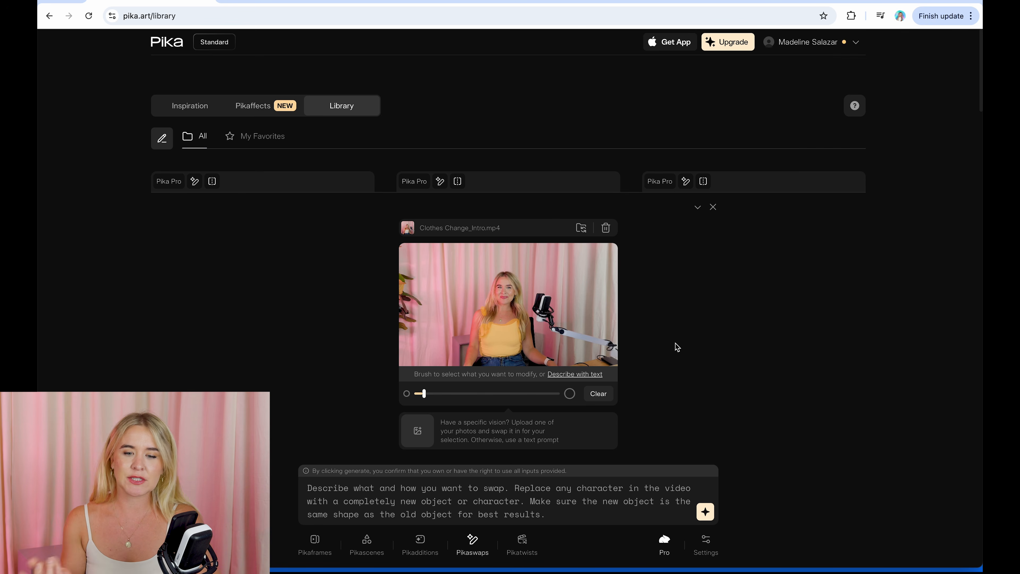
# Open Revolve's tank top listing in a new browser tab and open the Bimini Mesh Halter Top product
pyautogui.press('super+t')
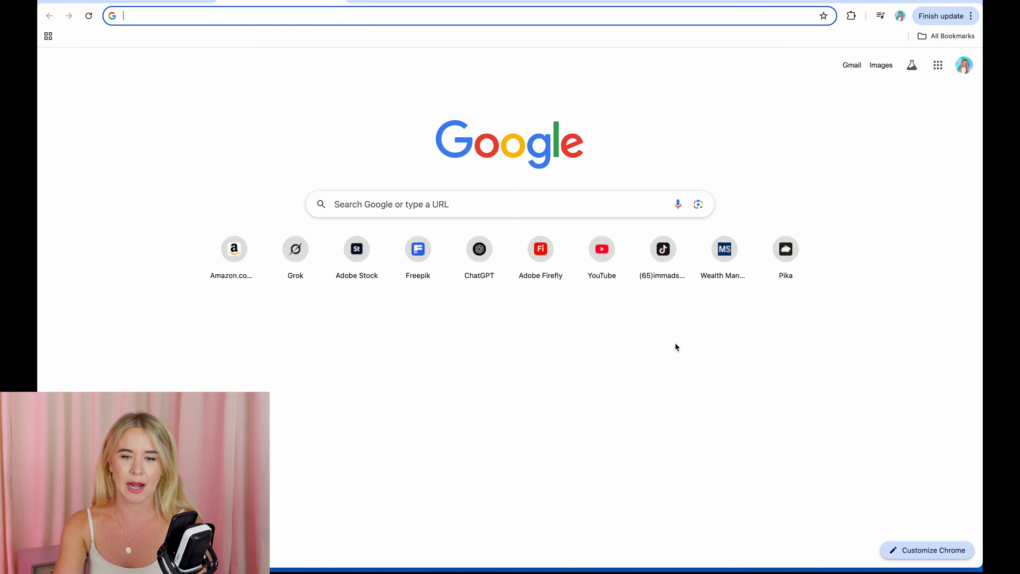
pyautogui.write('ro')
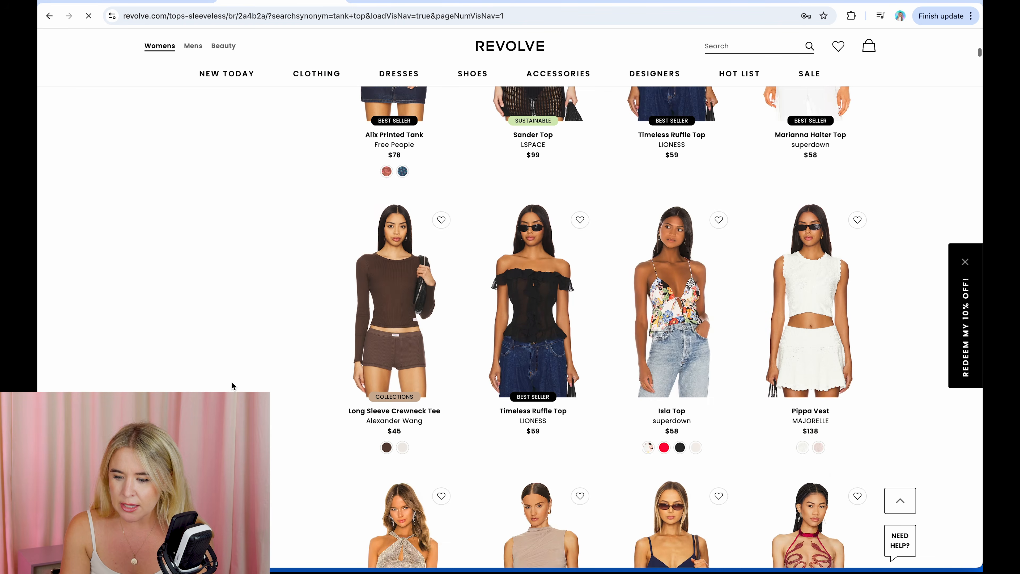
pyautogui.scroll(-1, 233, 386)
pyautogui.scroll(-3, 232, 385)
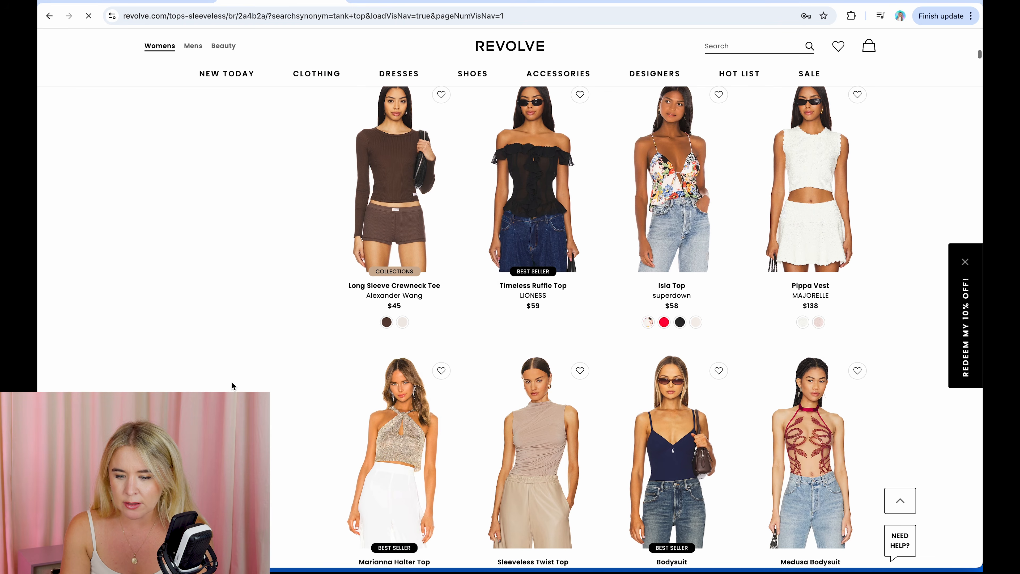
pyautogui.scroll(-2, 231, 385)
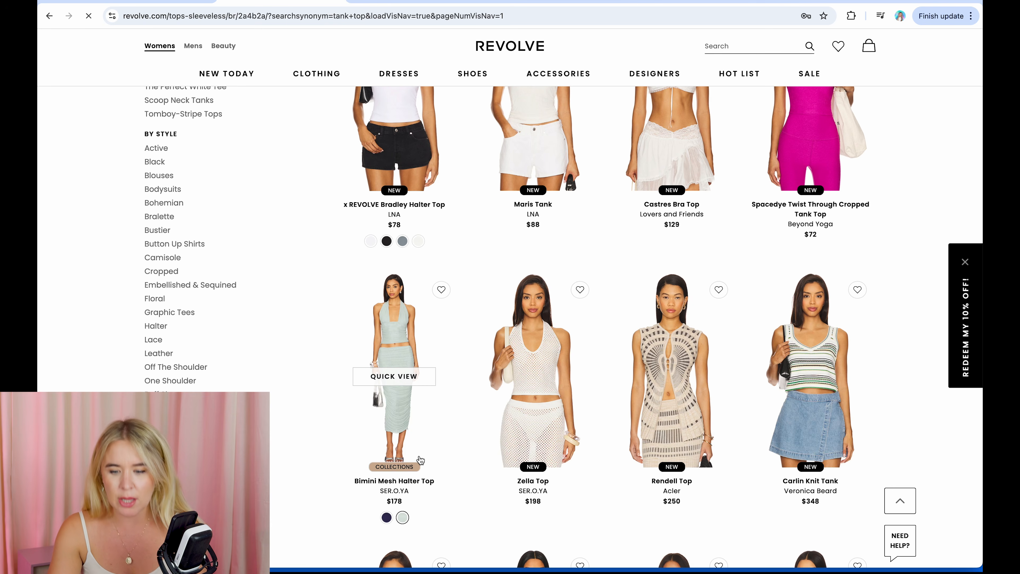
pyautogui.click(419, 455)
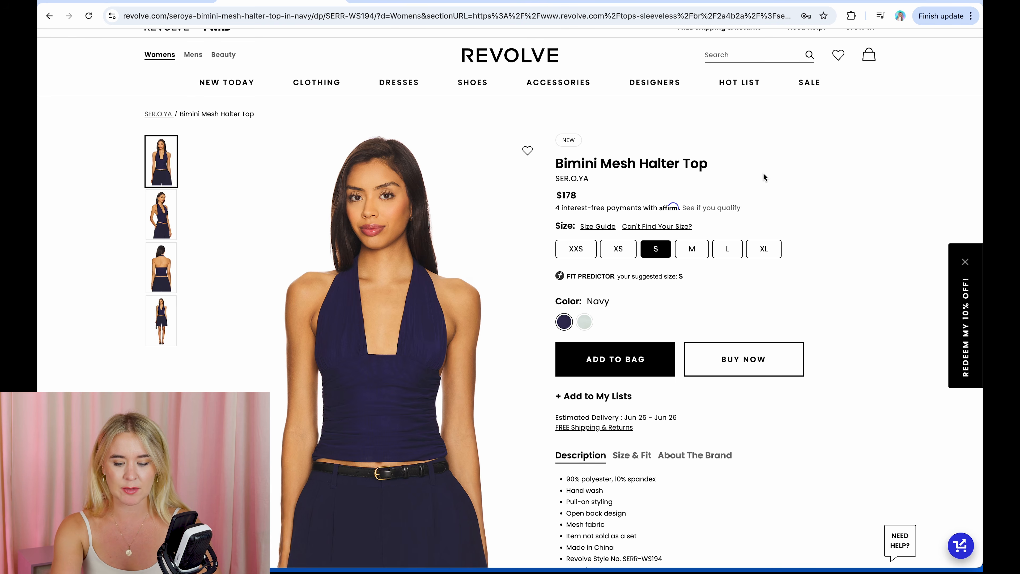
# Capture a screenshot of only the navy halter top in the product photo and return to the Pika library page
pyautogui.press('super+shift+4')
pyautogui.moveTo(276, 247); pyautogui.dragTo(484, 478)
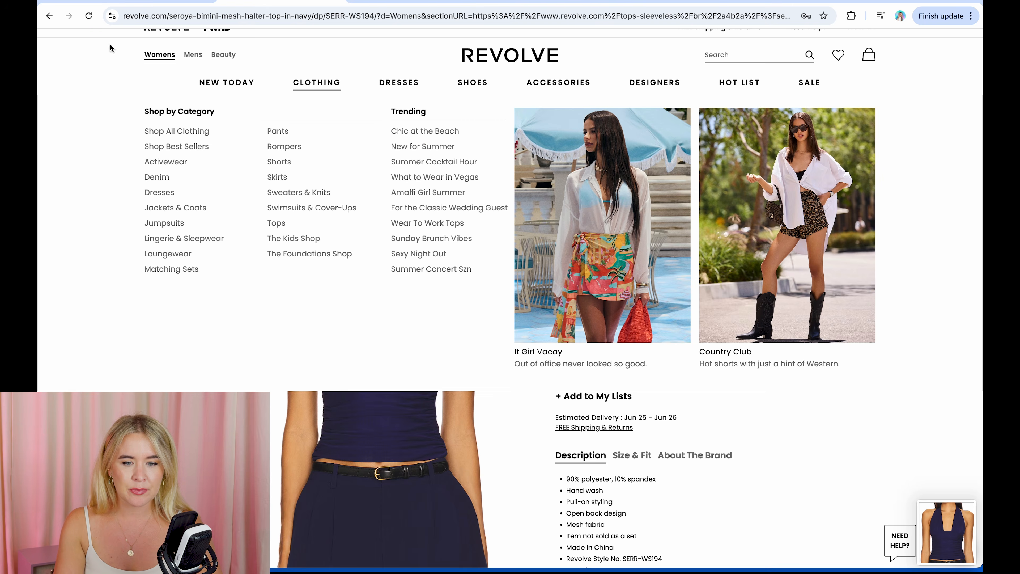
pyautogui.click(123, 1)
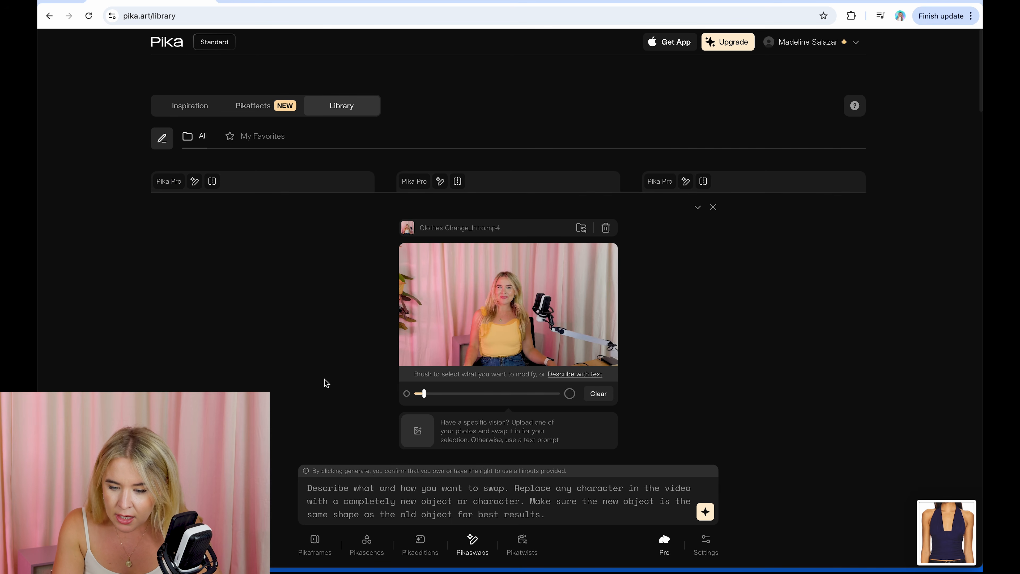
# Upload the newest screenshot from the Desktop folder, Screenshot 2025-06-23 at 3.07.05 PM, as the replacement image for the swap
pyautogui.click(417, 430)
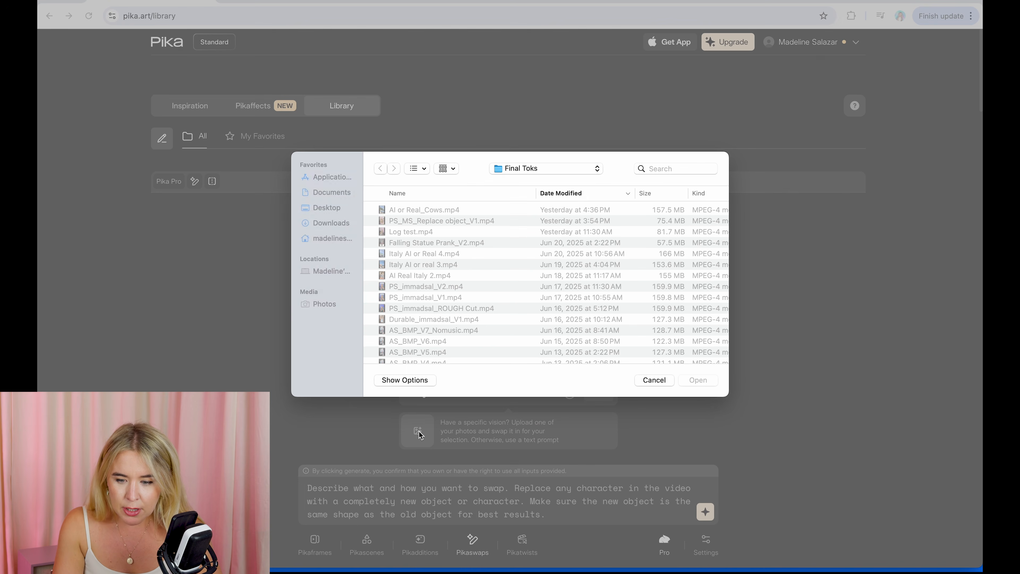
pyautogui.click(329, 208)
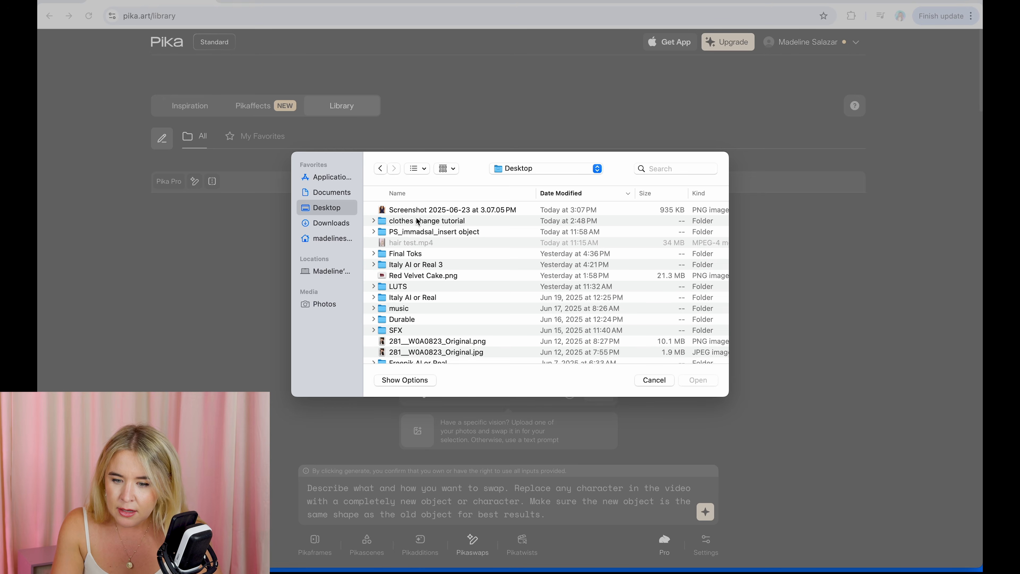
pyautogui.click(411, 209)
pyautogui.doubleClick(410, 209)
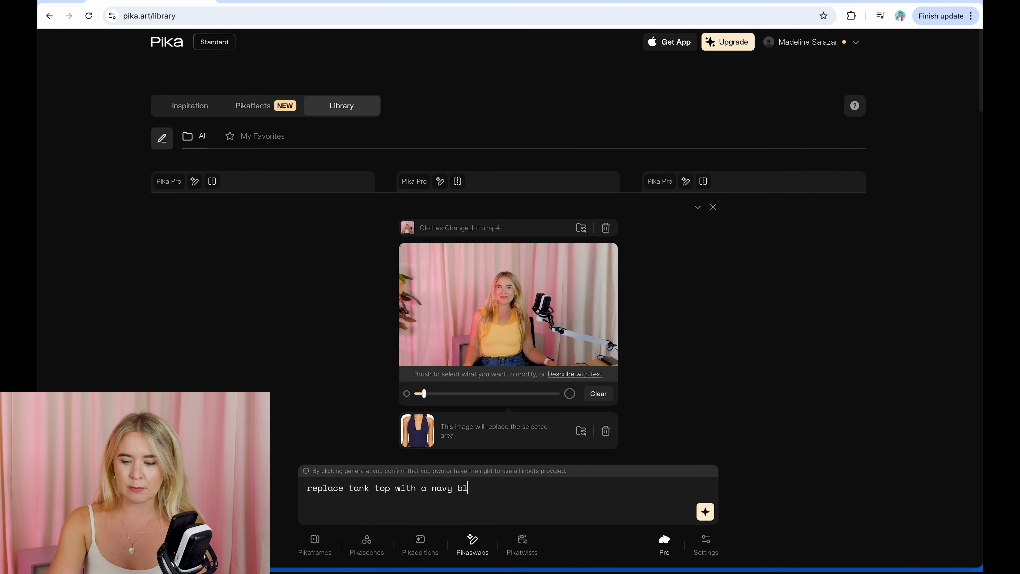
# Enter the prompt "replace tank top with a navy blue polyester halter top" and generate the swap
pyautogui.write('ue polyester halter top')
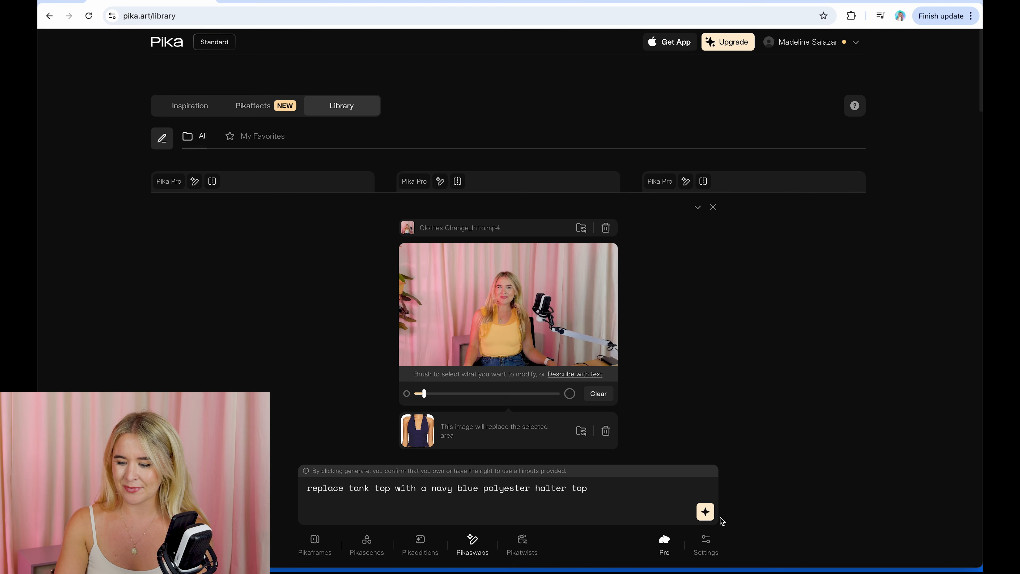
pyautogui.click(706, 512)
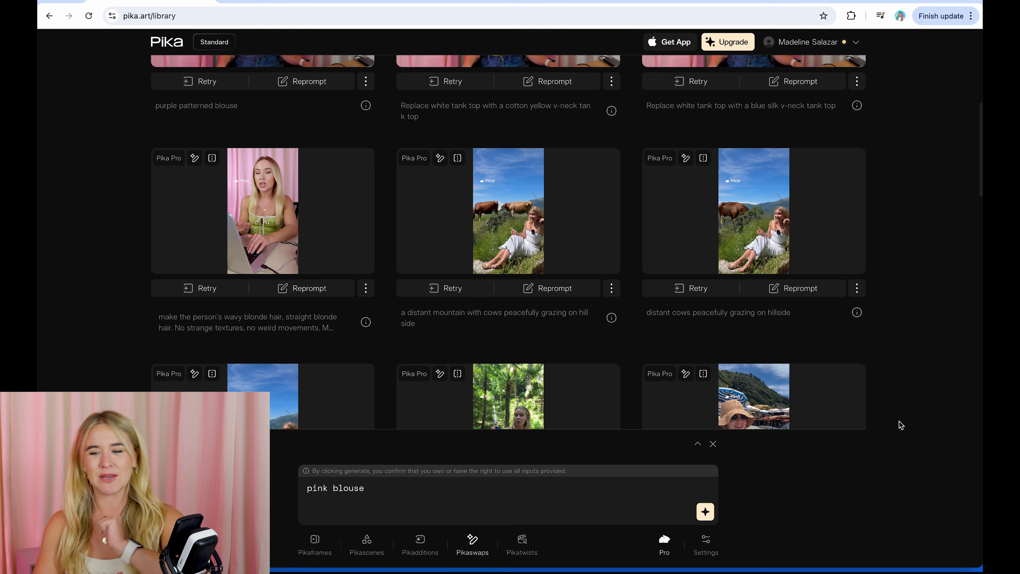
# Examine the generated clothing swaps in the library, comparing the blue silk, purple patterned and navy halter top videos for realism and artifacts
pyautogui.scroll(4, 935, 370)
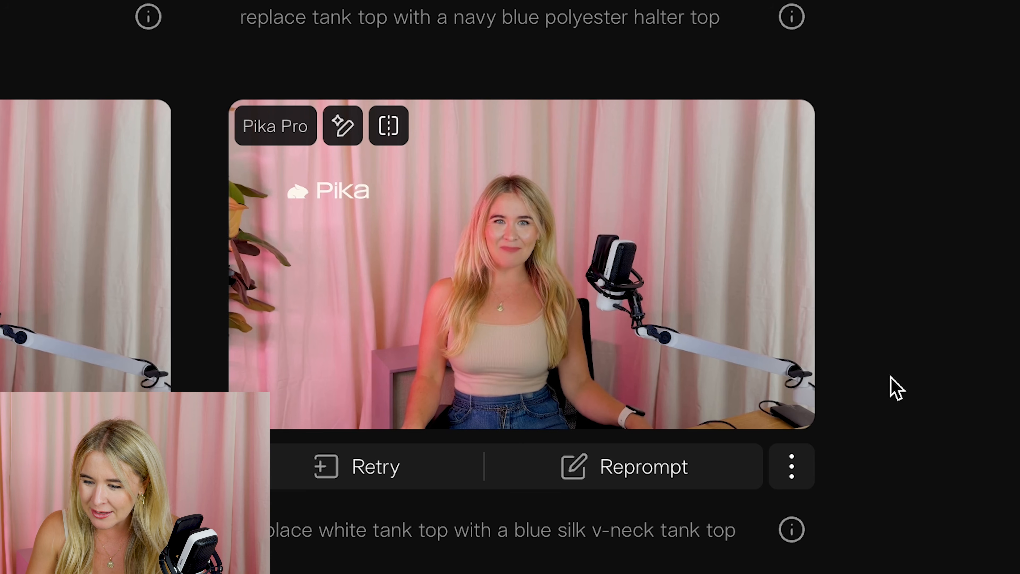
pyautogui.moveTo(704, 387)
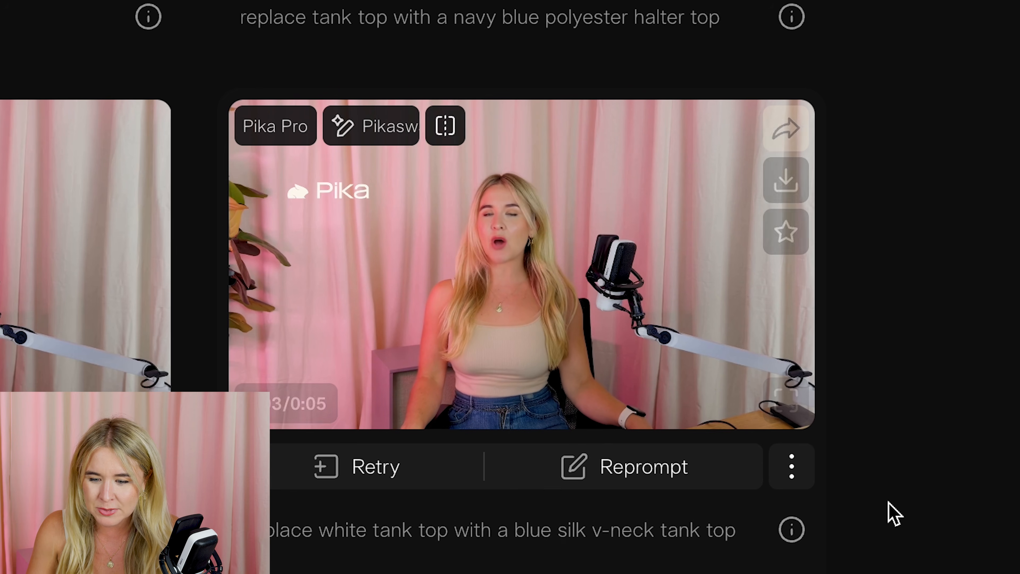
pyautogui.moveTo(528, 392)
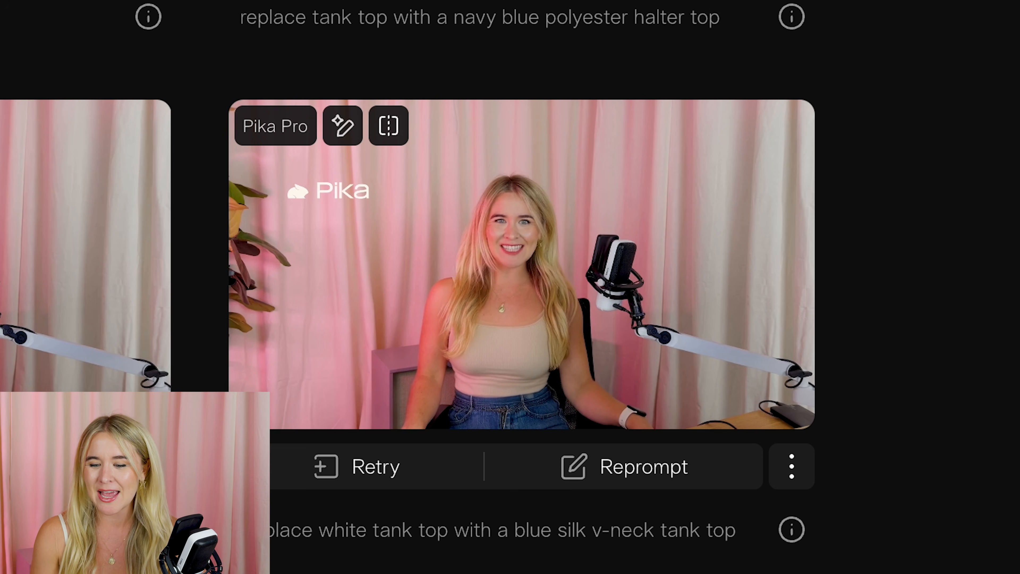
pyautogui.moveTo(157, 279)
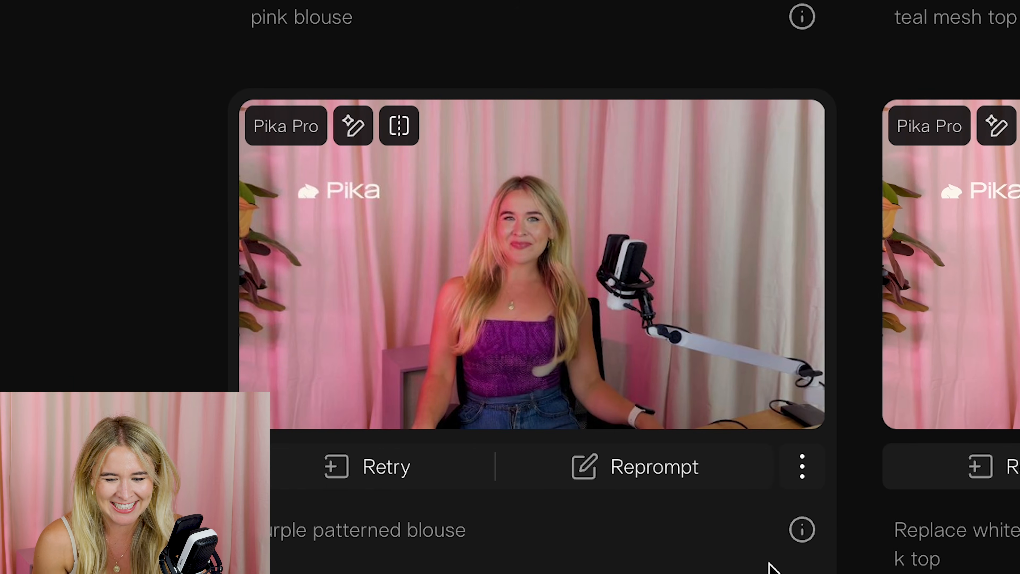
pyautogui.moveTo(739, 365)
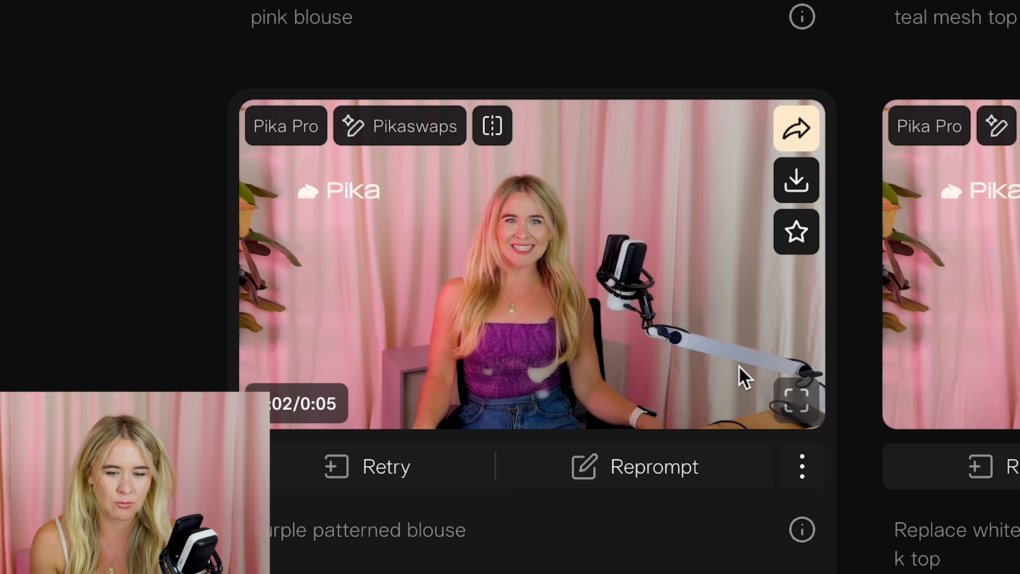
pyautogui.scroll(1, 743, 378)
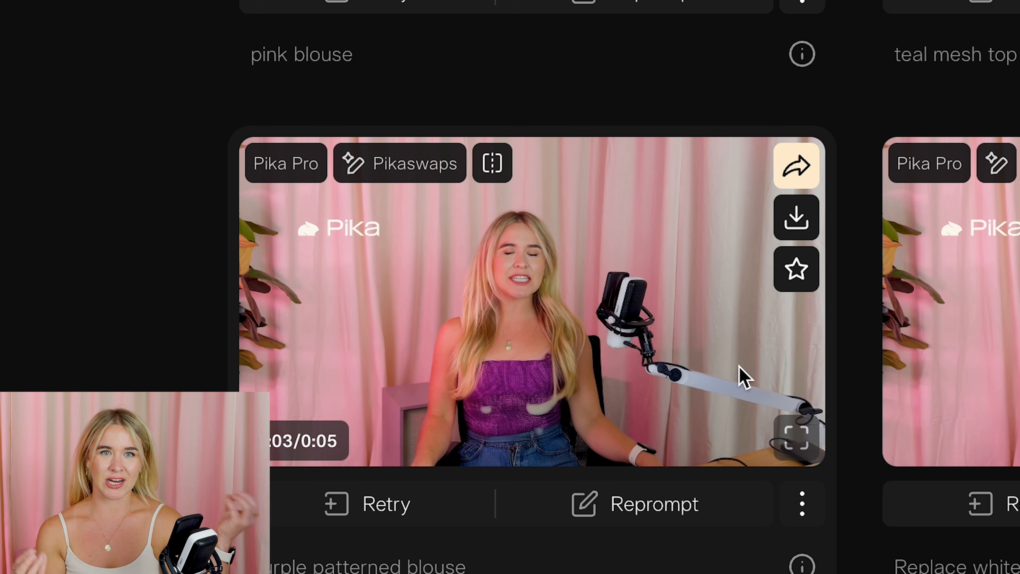
pyautogui.scroll(3, 823, 462)
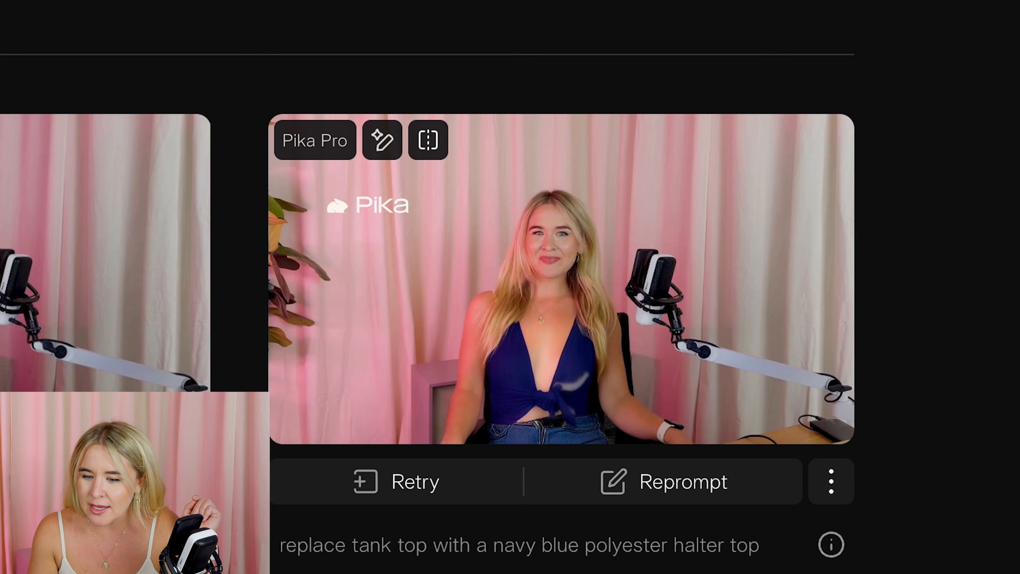
pyautogui.moveTo(679, 320)
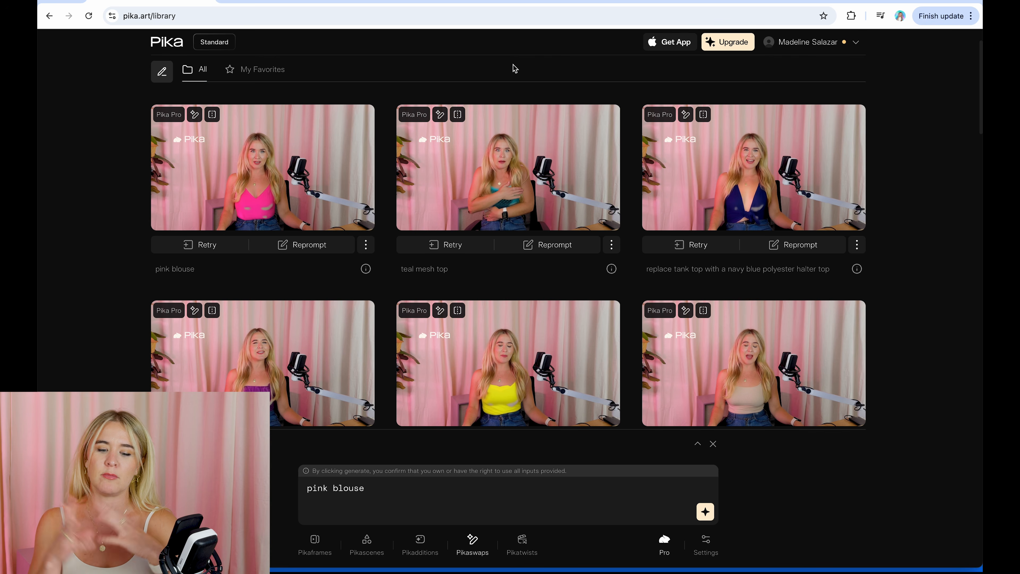
pyautogui.scroll(1, 750, 395)
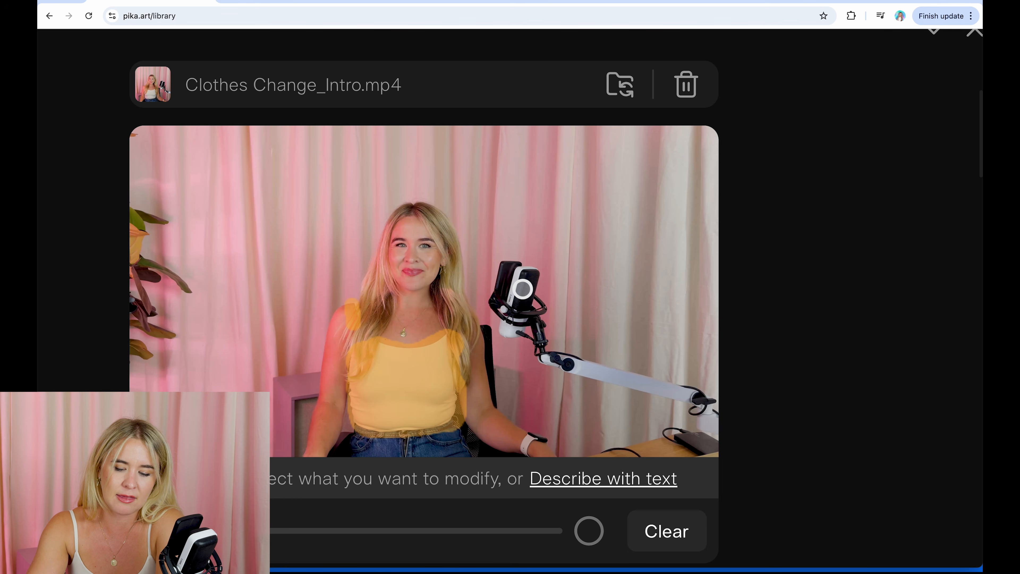
# Clear the brushed selection and generate a swap with the prompt "purple patterned top, no grey shadows, no unusual colors"
pyautogui.click(668, 536)
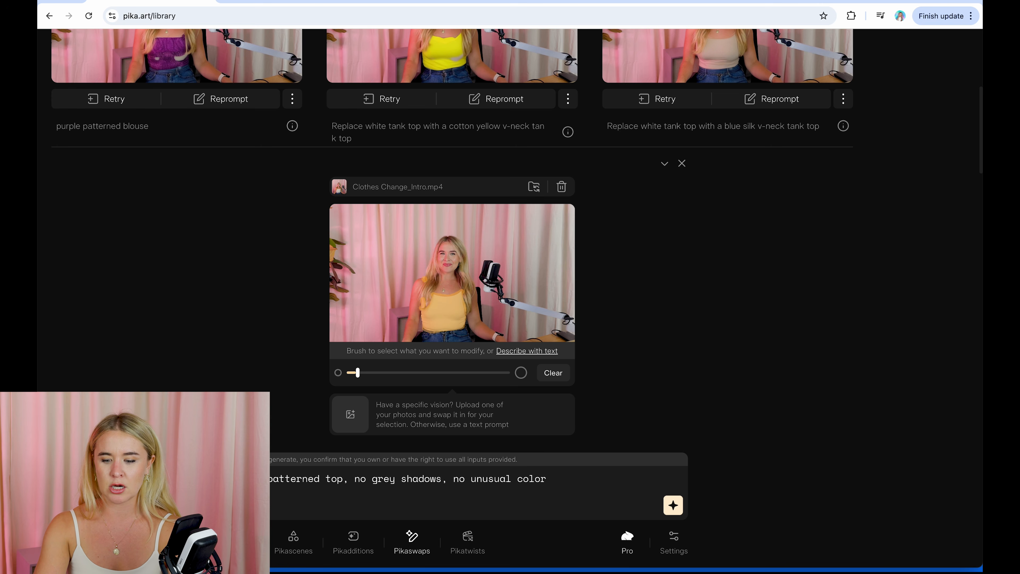
pyautogui.write('s')
pyautogui.click(673, 507)
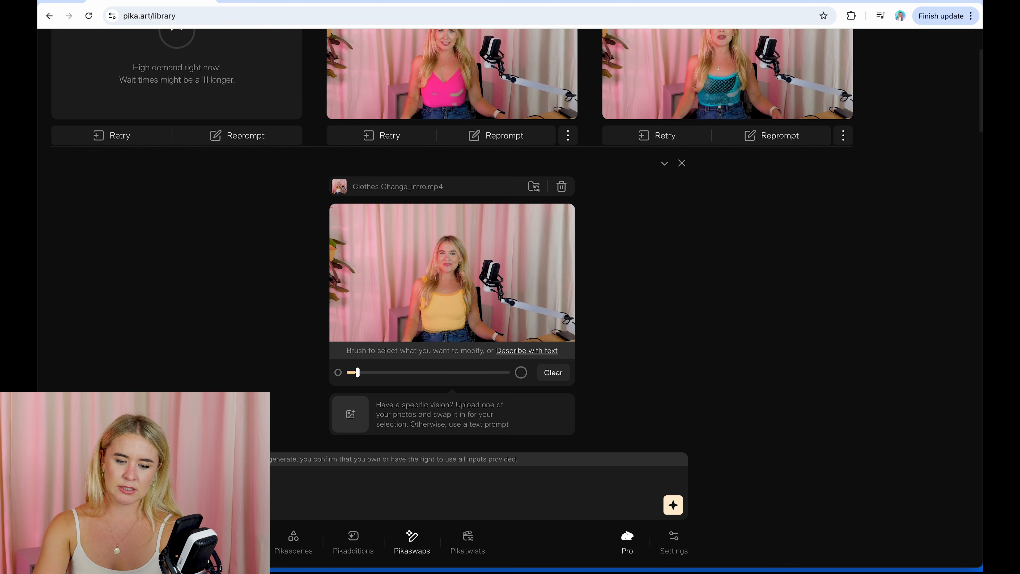
# Generate swaps from the prompts "teal spandex tank top" and "silk navy blouse, no grey shadows, no odd colors. realistic fabric and motion"
pyautogui.write('ex tank top')
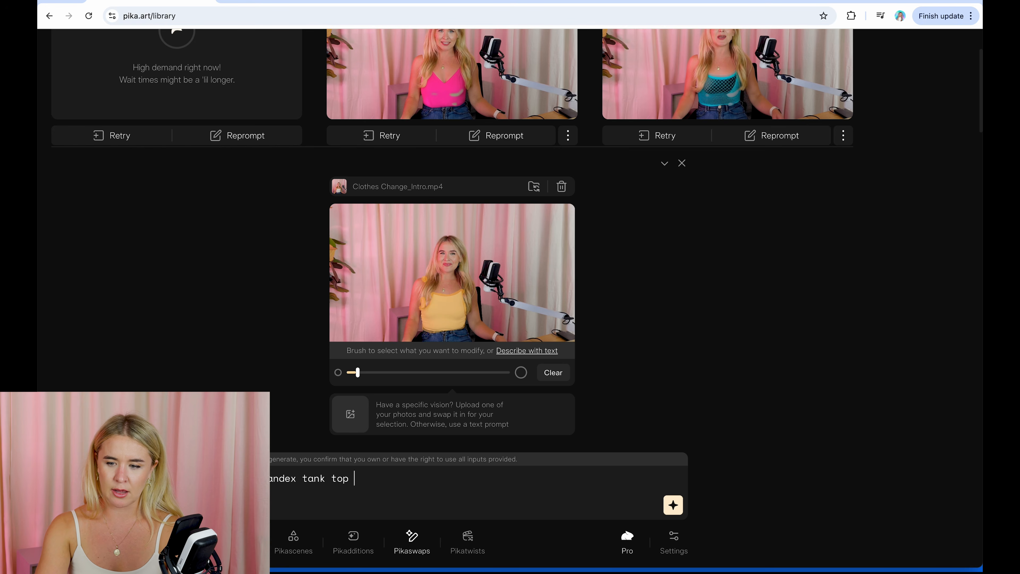
pyautogui.hotkey('ctrl', 'a')
pyautogui.press('BackSpace')
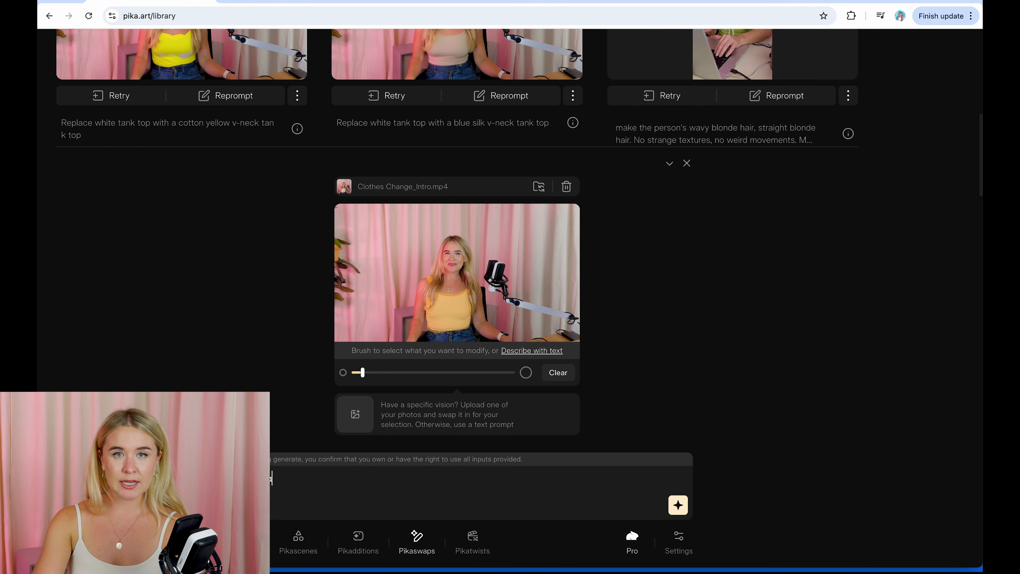
pyautogui.write(',')
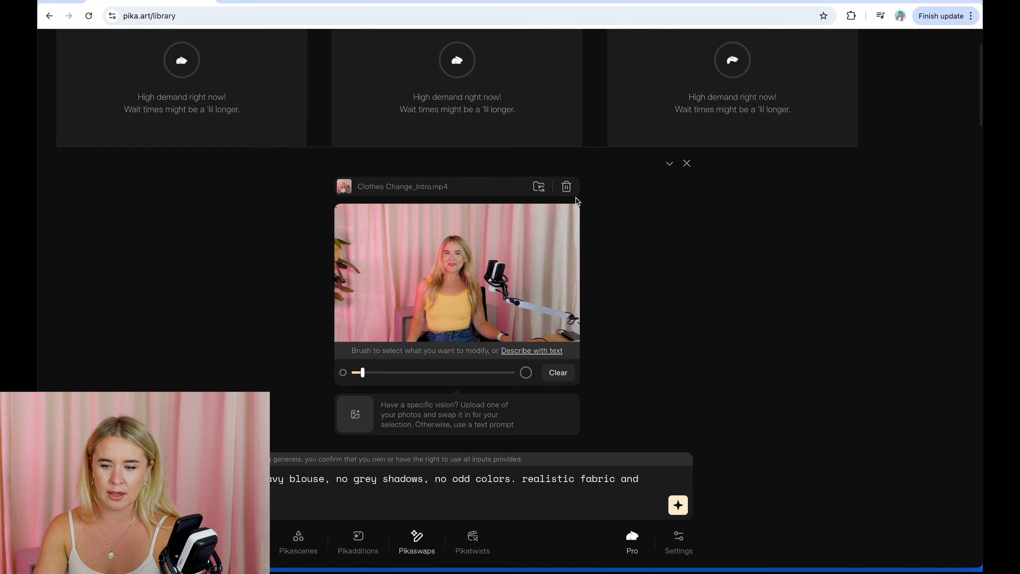
# Replace the source video with clothes change_intro 2.mp4 and enter the prompt "shiny black halter top, no weird shadows, no unrealistic fabric, no unrealistic movements"
pyautogui.click(566, 186)
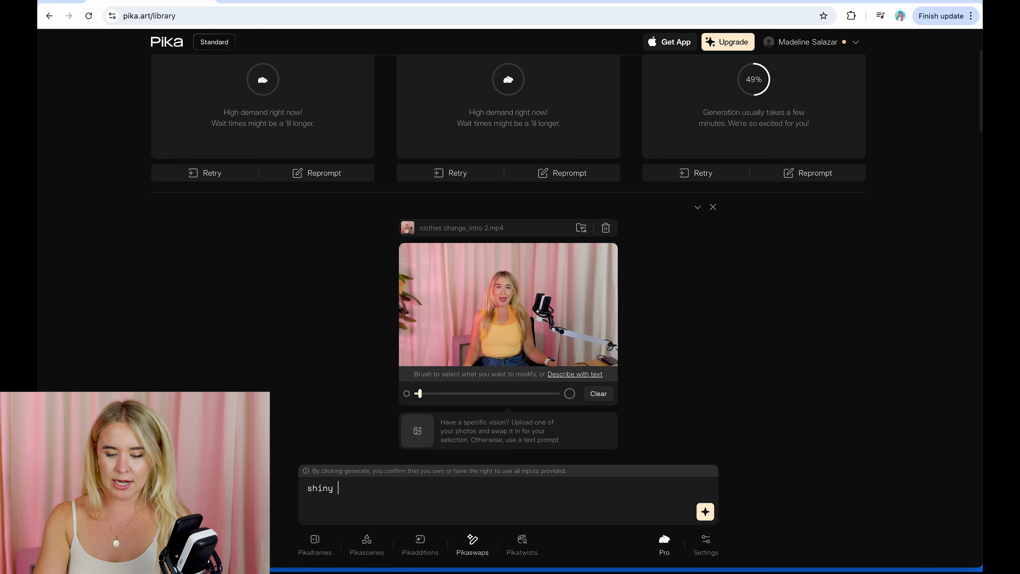
pyautogui.write('black halter top')
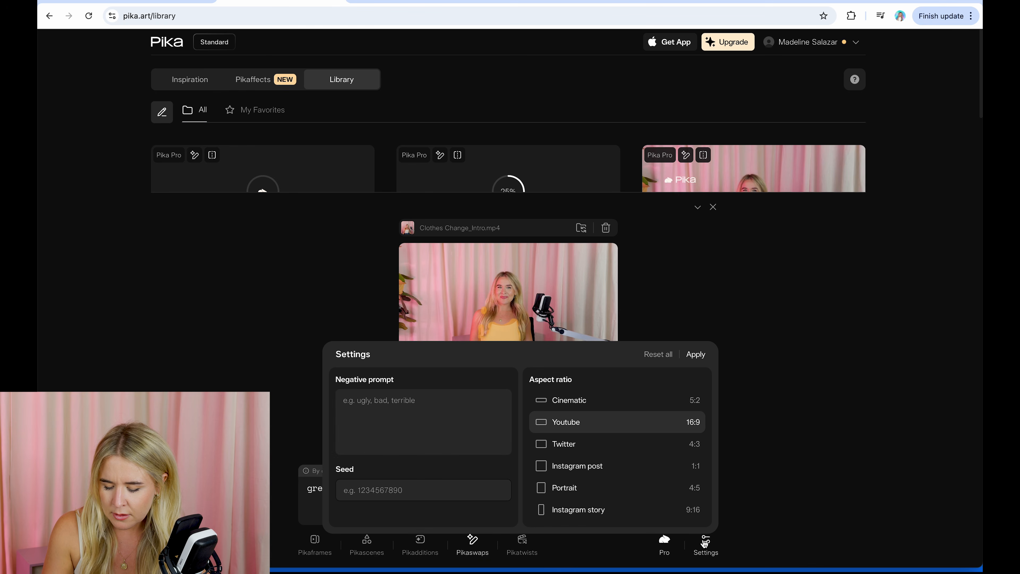
# Enter a negative prompt in the generation settings listing "odd shadows, weird splotches, lopsided body" and white color
pyautogui.write('odd shadows,')
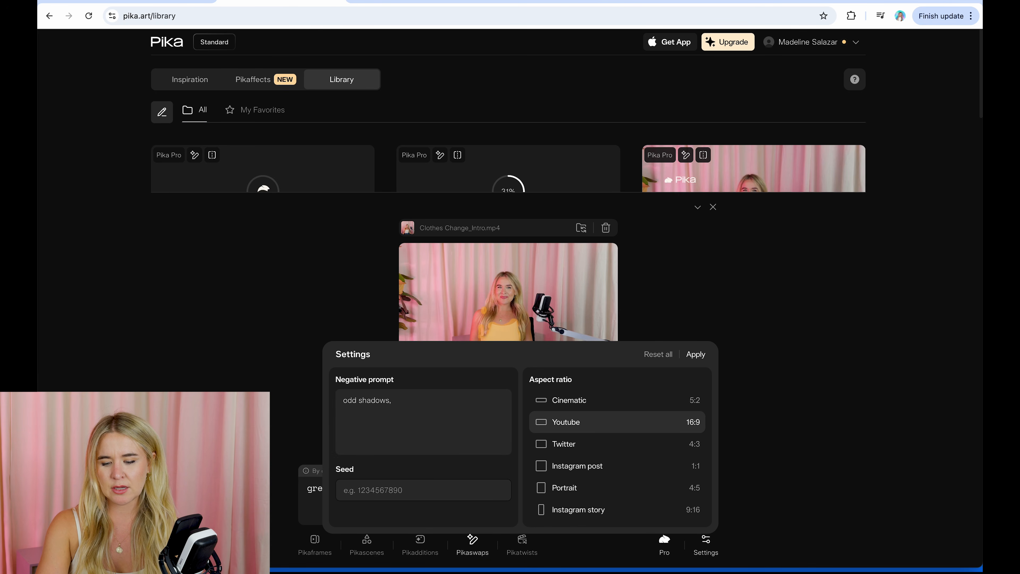
pyautogui.write(' weird splotches, lopsided body, whi')
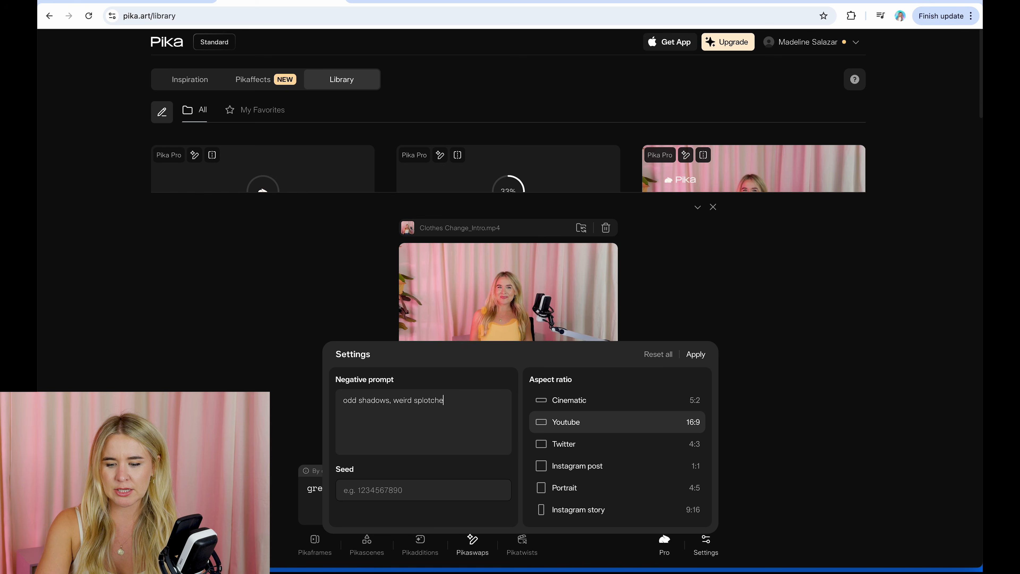
pyautogui.write('te colo')
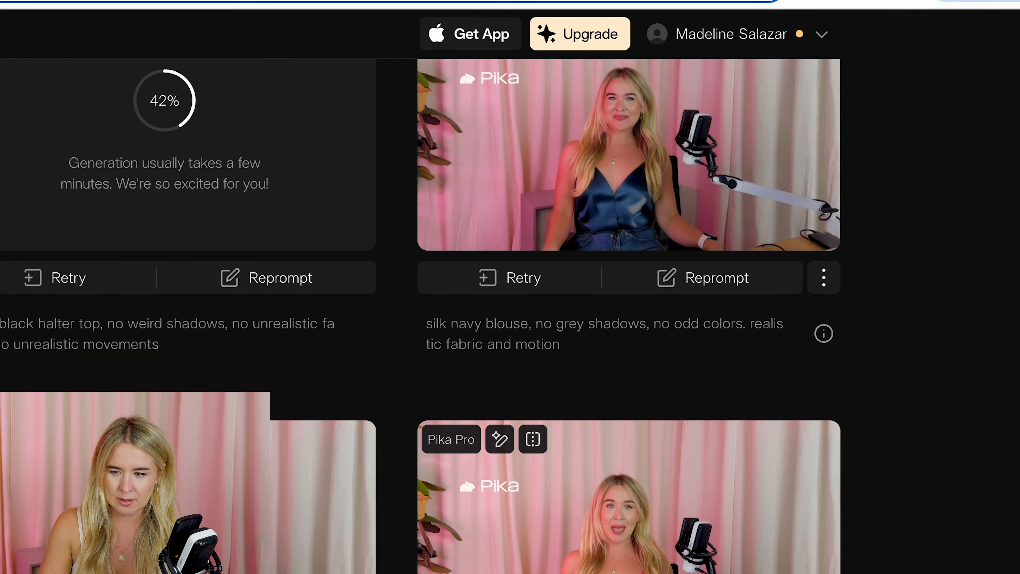
# Review the silk navy, pink, purple and teal swap results in the library, checking each for odd shadows and color splotches
pyautogui.scroll(1, 545, 190)
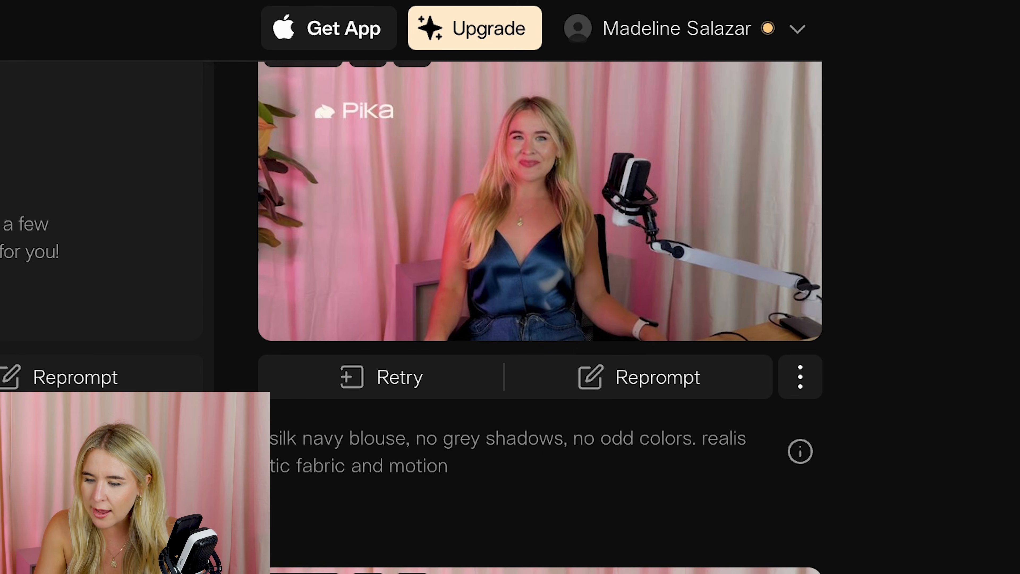
pyautogui.scroll(2, 545, 190)
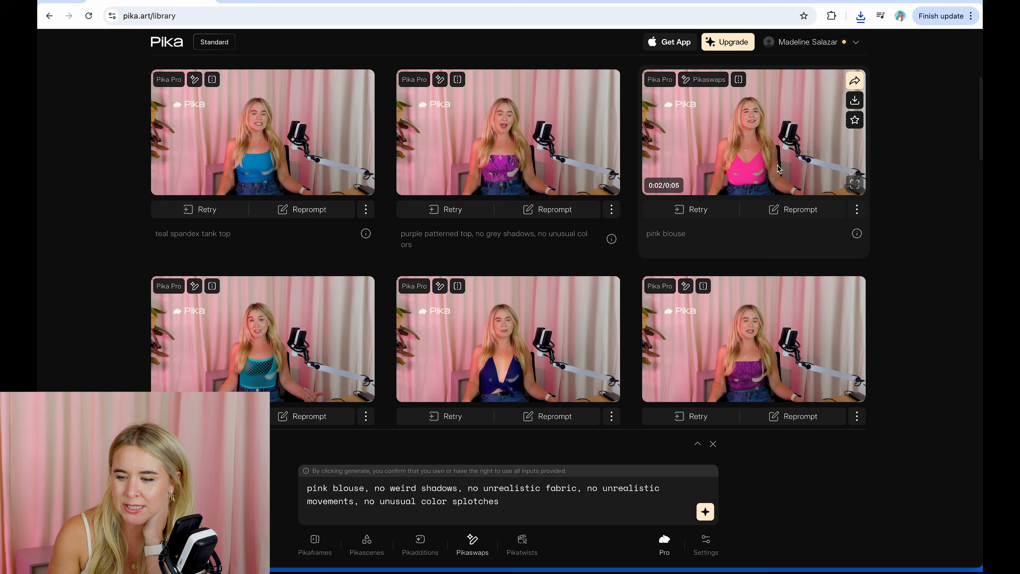
pyautogui.scroll(1, 778, 169)
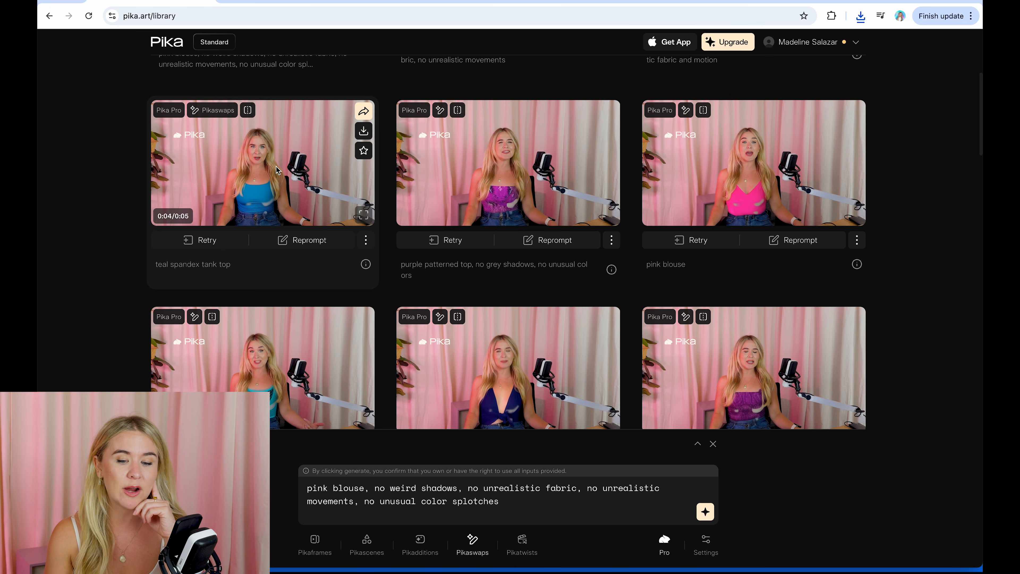
pyautogui.scroll(2, 277, 170)
pyautogui.scroll(1, 723, 164)
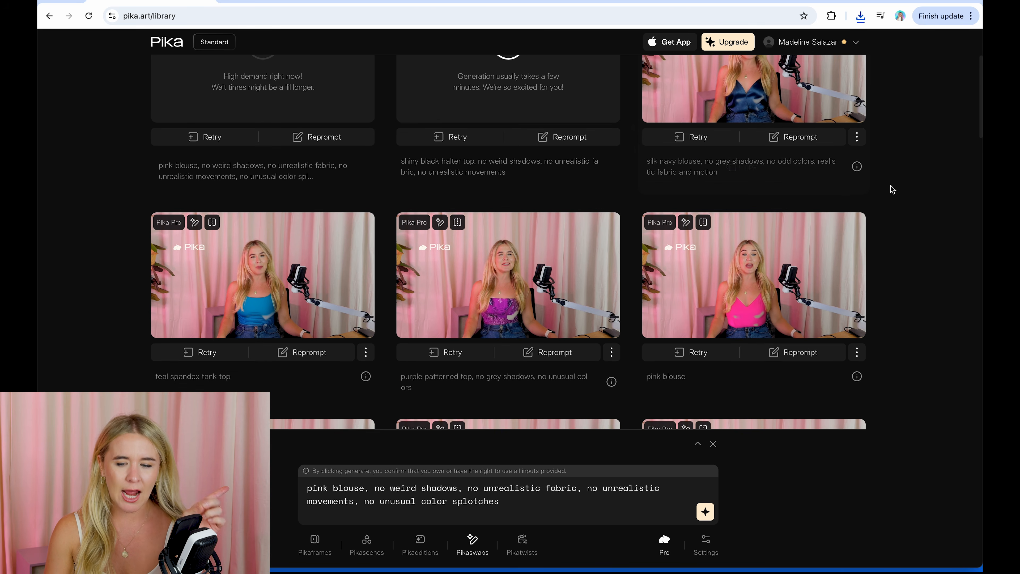
# Try to generate a swap of clothes change_intro 2.mp4 with the prompt "shiny orange tank top"
pyautogui.scroll(2, 891, 189)
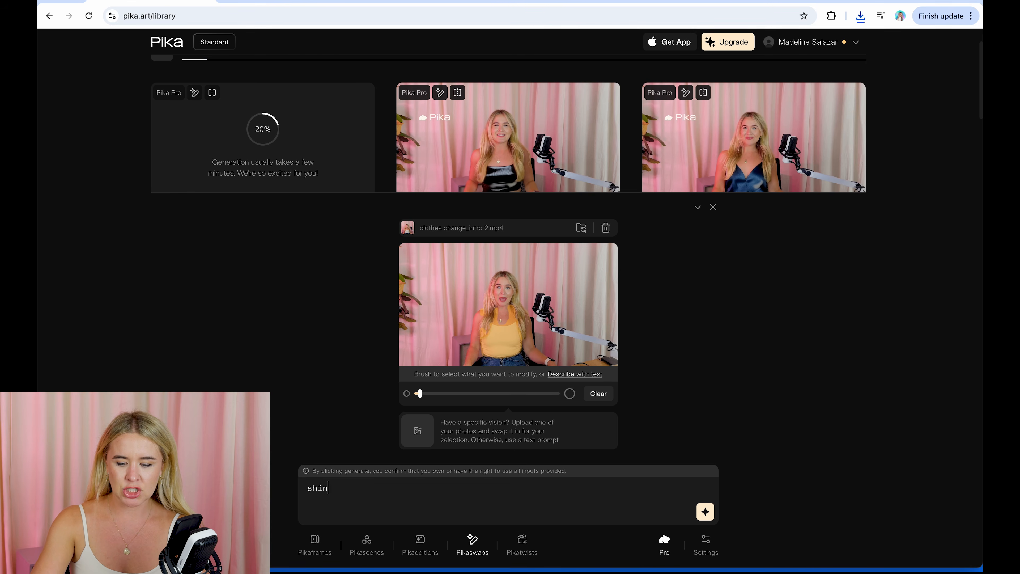
pyautogui.write('ange tank top')
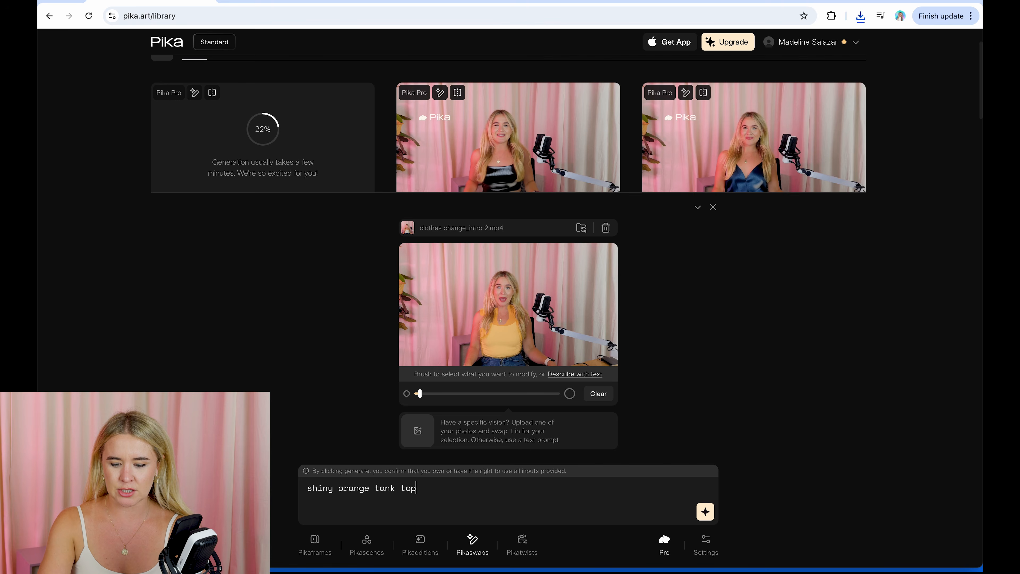
pyautogui.click(705, 511)
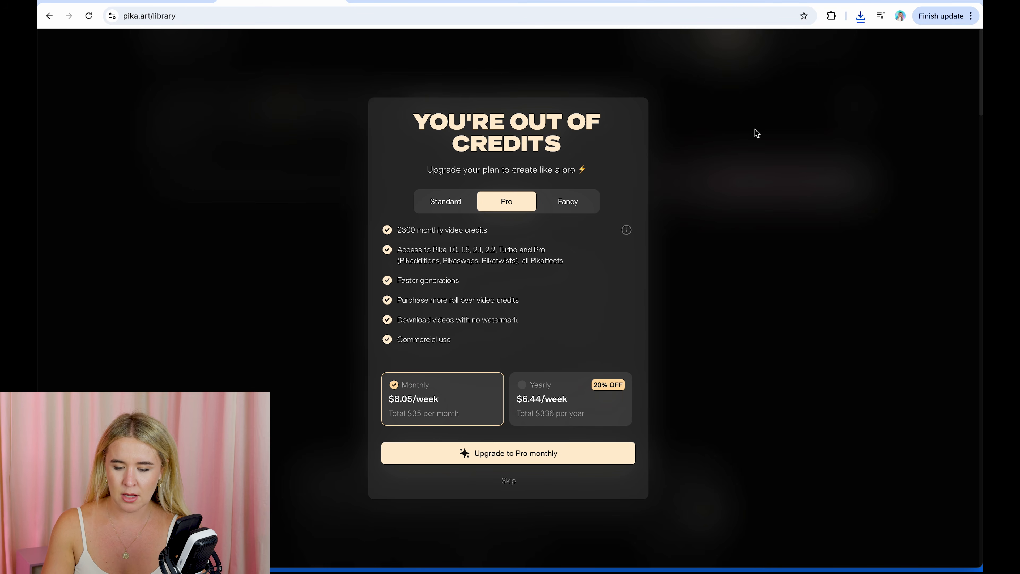
pyautogui.click(623, 90)
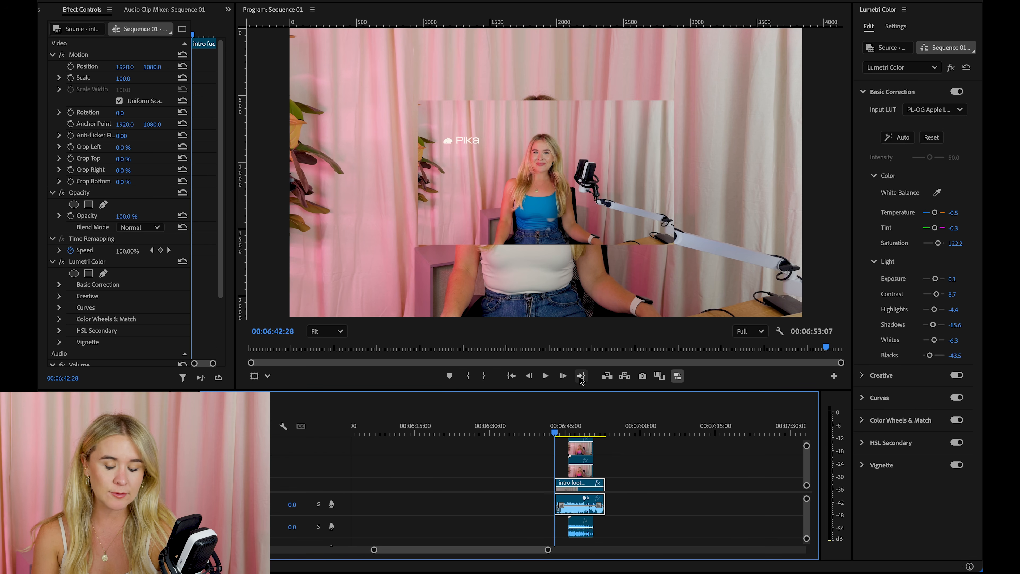
# Switch to Premiere Pro and set the scale of the teal spandex tank top clip on the uppermost video track to 200
pyautogui.moveTo(582, 390); pyautogui.dragTo(582, 169)
pyautogui.scroll(-1, 571, 324)
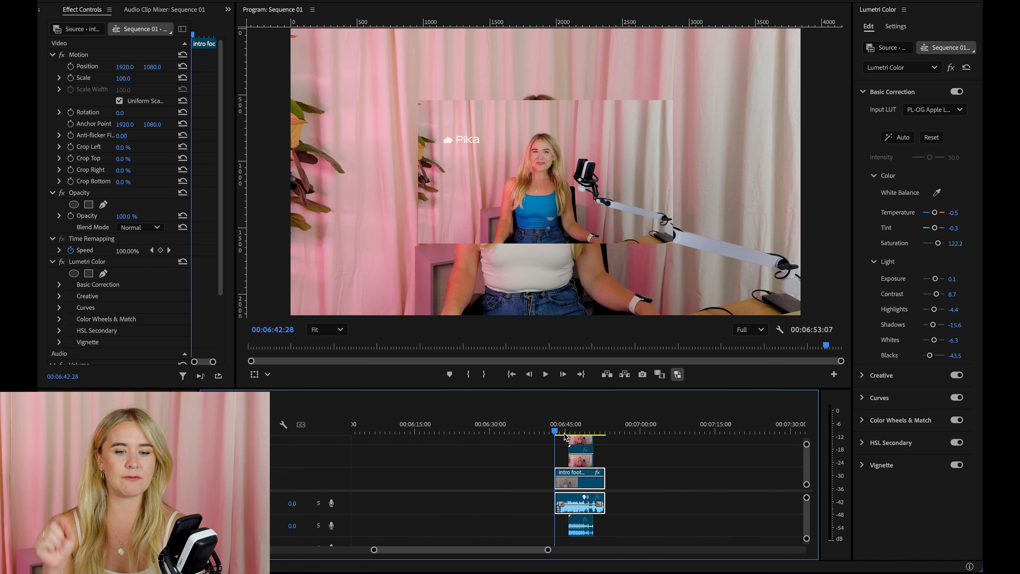
pyautogui.moveTo(565, 437); pyautogui.dragTo(584, 469)
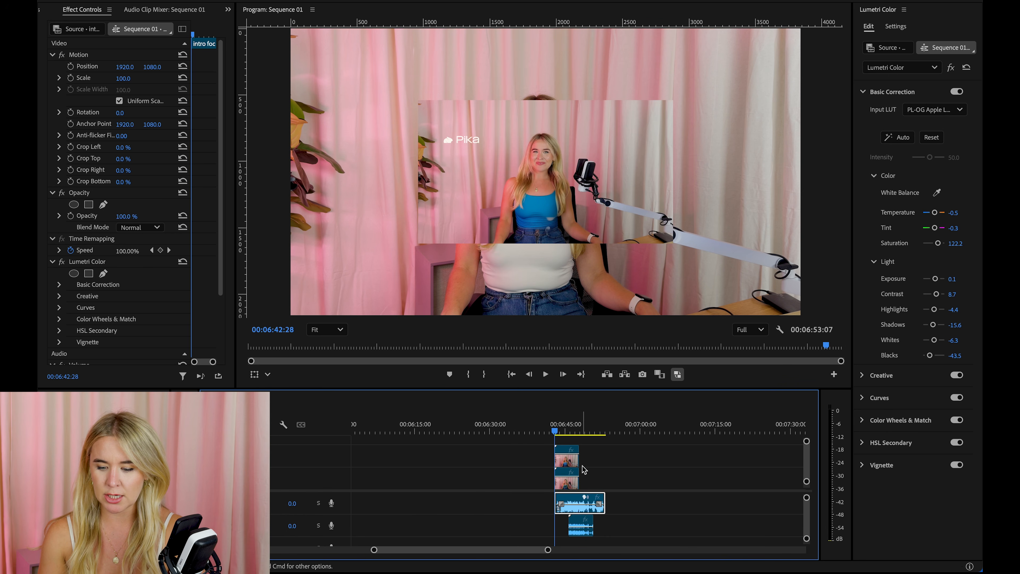
pyautogui.click(566, 463)
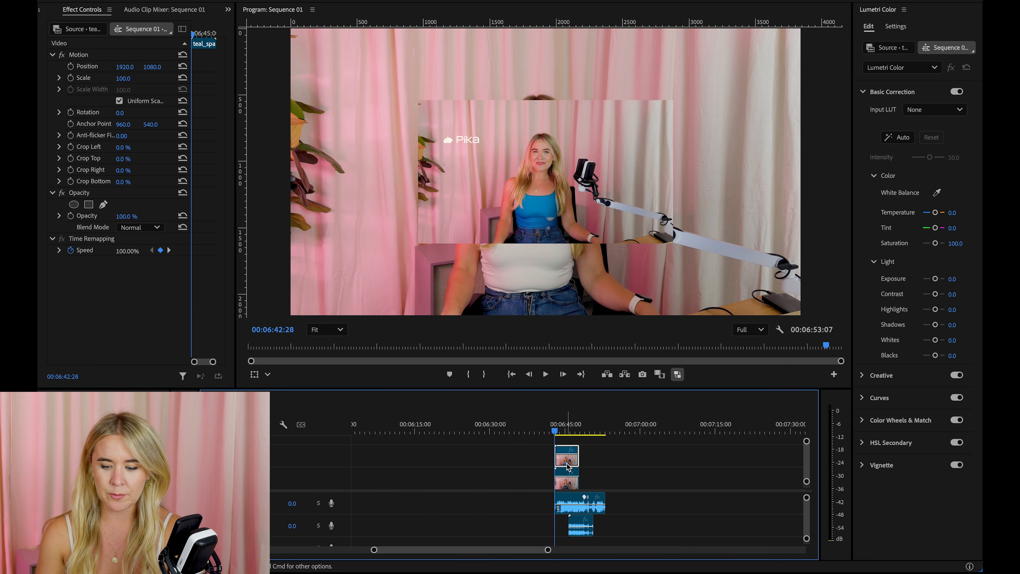
pyautogui.click(124, 80)
pyautogui.write('2')
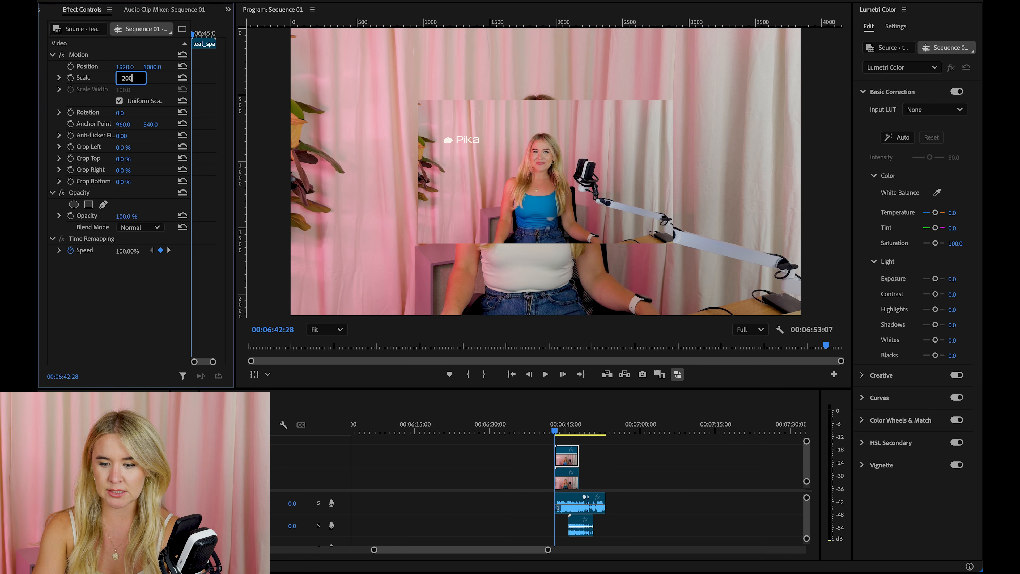
pyautogui.write('00')
pyautogui.press('Return')
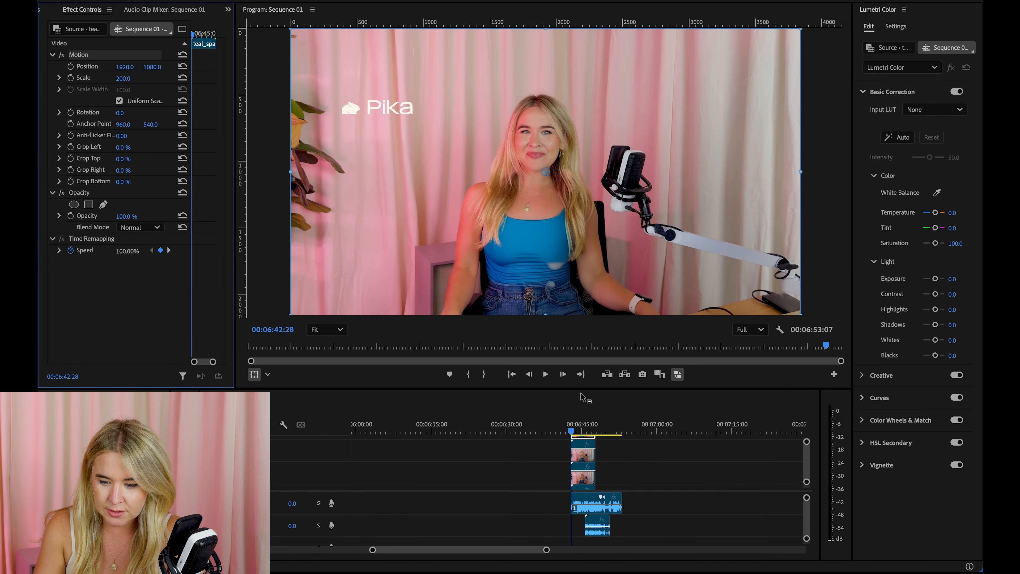
# Select the remaining swap clips on tracks V2 to V10, beneath the teal spandex tank top clip
pyautogui.moveTo(581, 396); pyautogui.dragTo(581, 173)
pyautogui.click(586, 262)
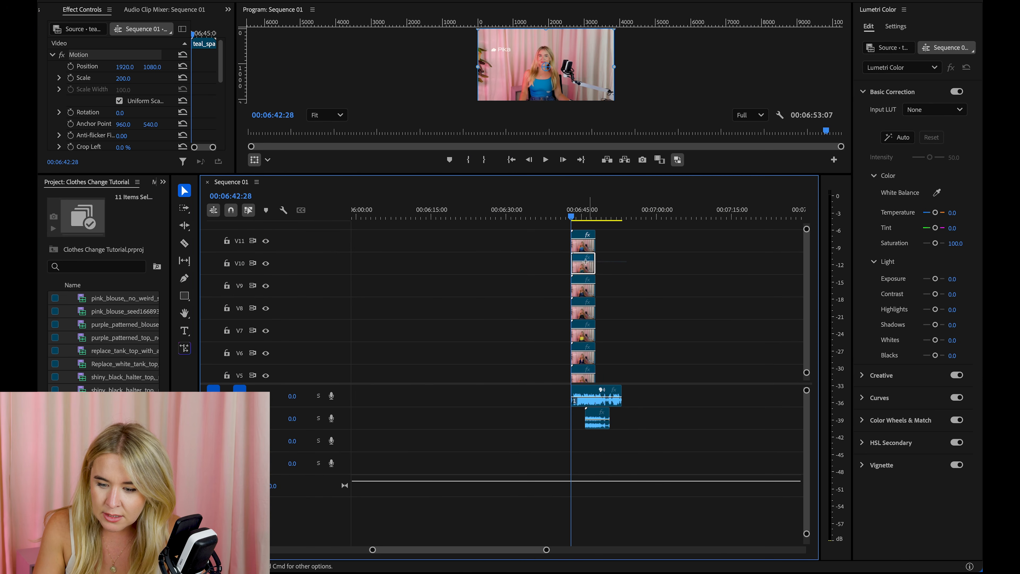
pyautogui.moveTo(585, 261); pyautogui.dragTo(573, 354)
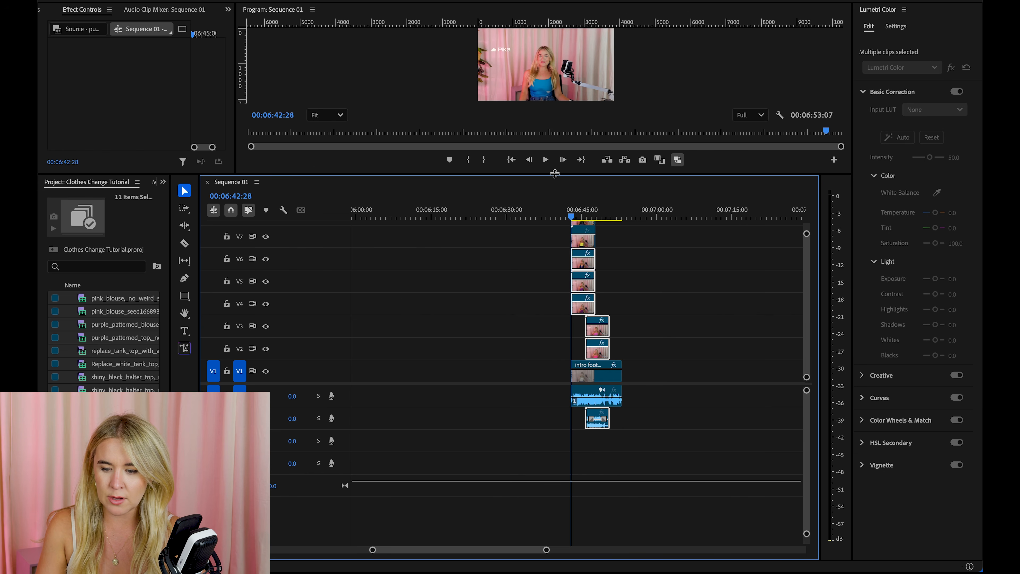
pyautogui.moveTo(554, 173); pyautogui.dragTo(542, 385)
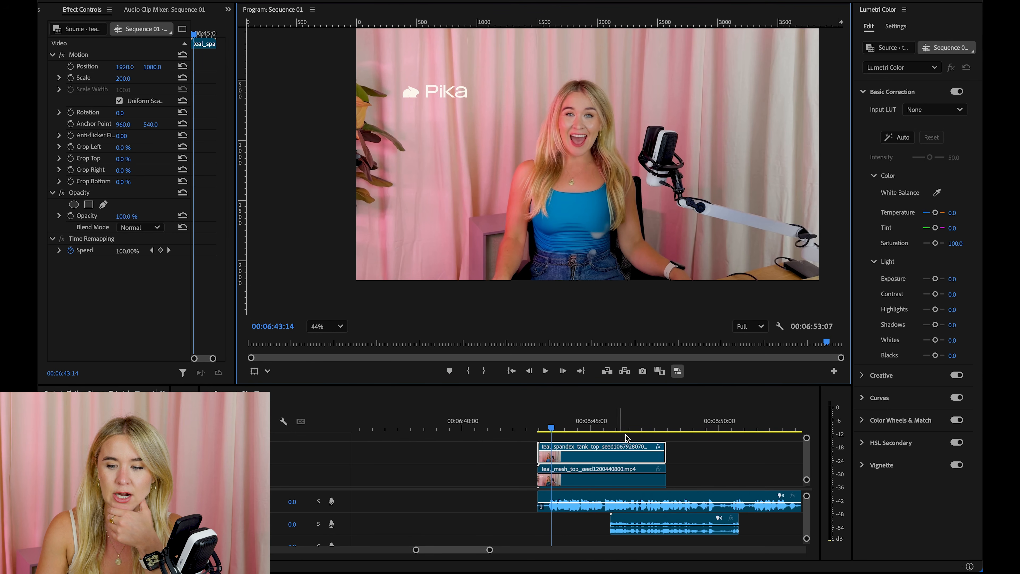
# Play the teal spandex tank top clip from its start, examining the face and hair up close in the preview
pyautogui.click(610, 490)
pyautogui.scroll(10, 599, 133)
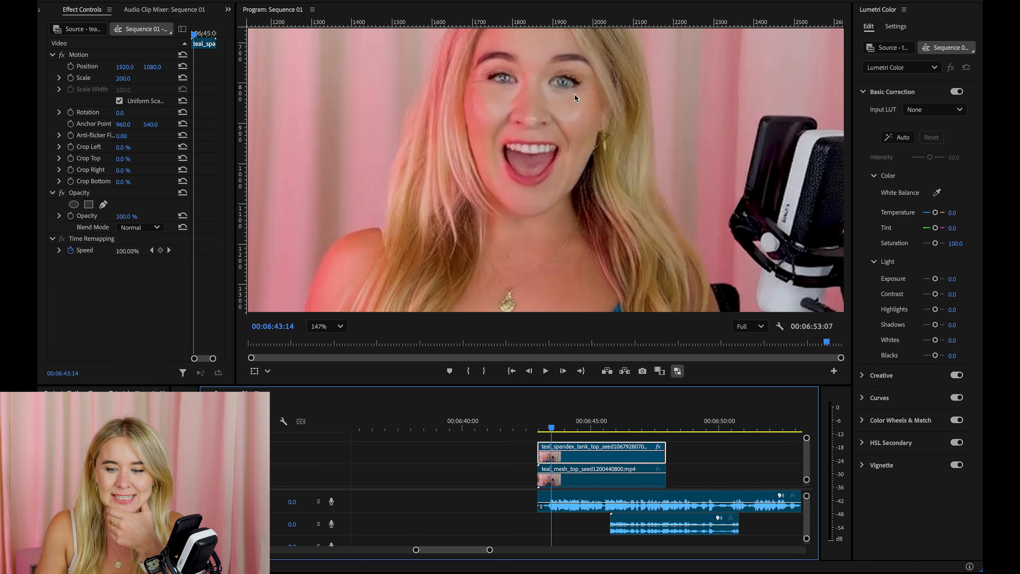
pyautogui.moveTo(553, 427)
pyautogui.mouseDown()
pyautogui.moveTo(532, 425)
pyautogui.moveTo(541, 425)
pyautogui.mouseUp()
pyautogui.press('space')
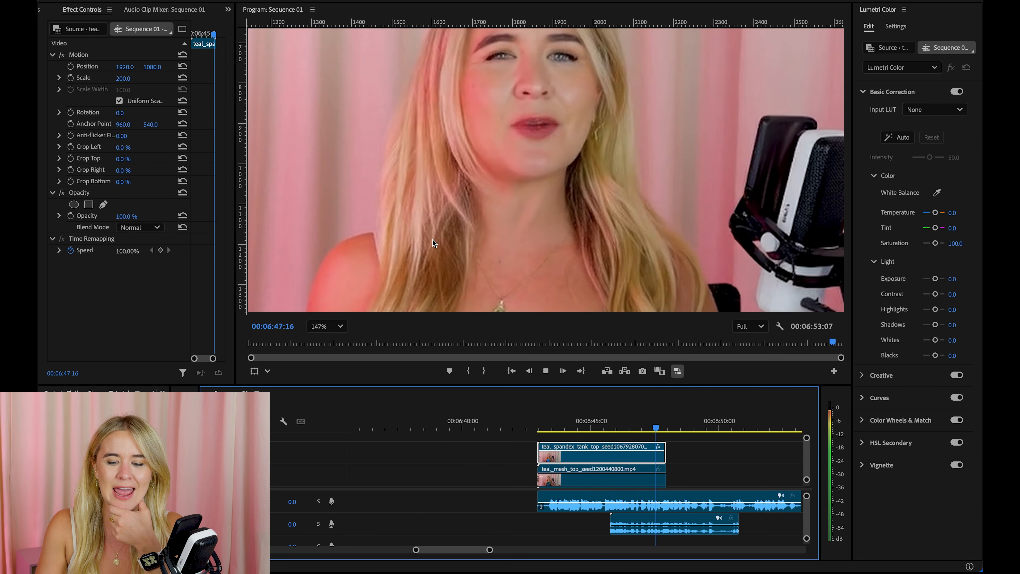
pyautogui.press('space')
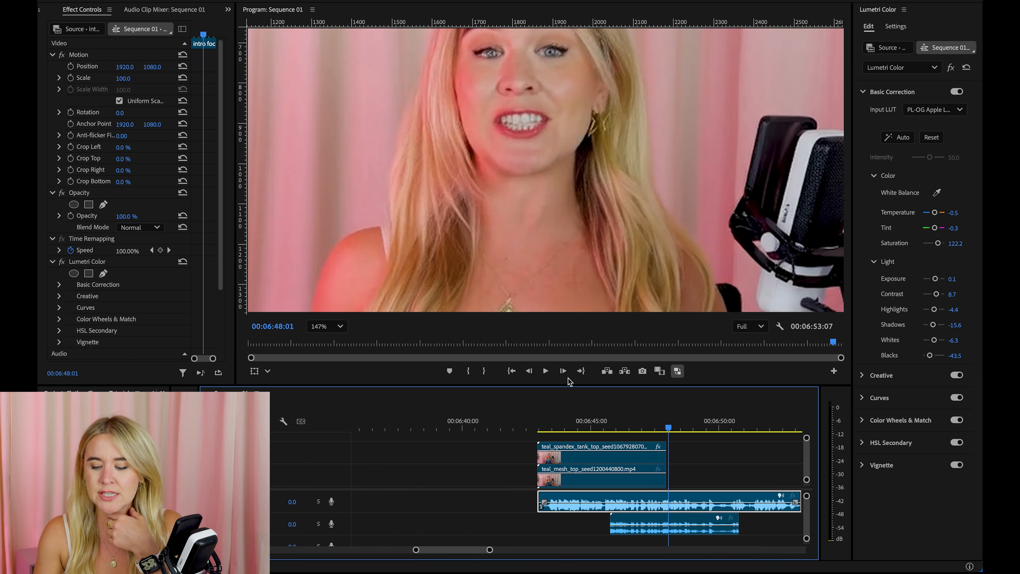
# Fit the preview to the whole frame and move the playhead near the start of the pink blouse clip
pyautogui.press('-')
pyautogui.press('-')
pyautogui.press('-')
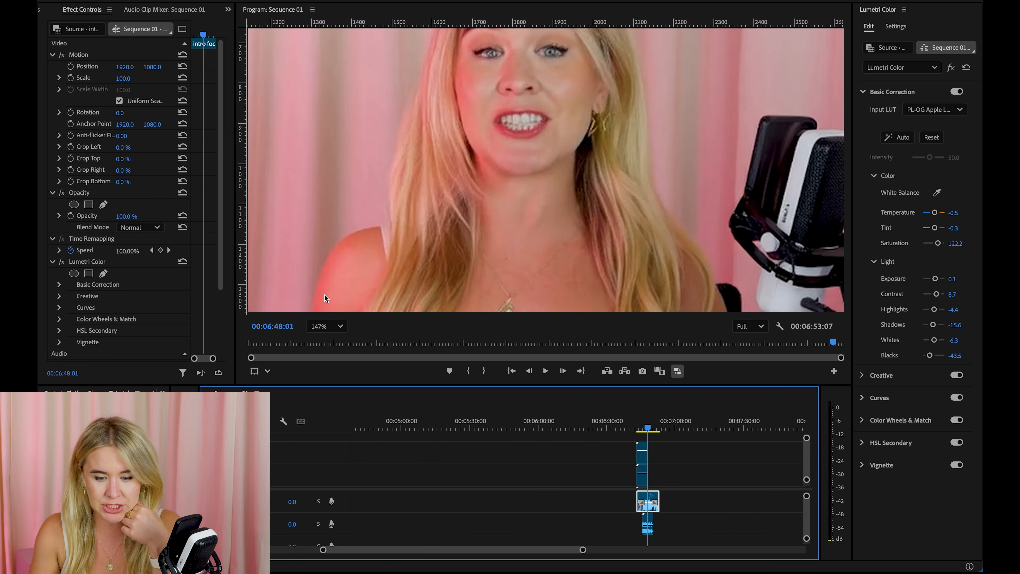
pyautogui.scroll(-5, 344, 276)
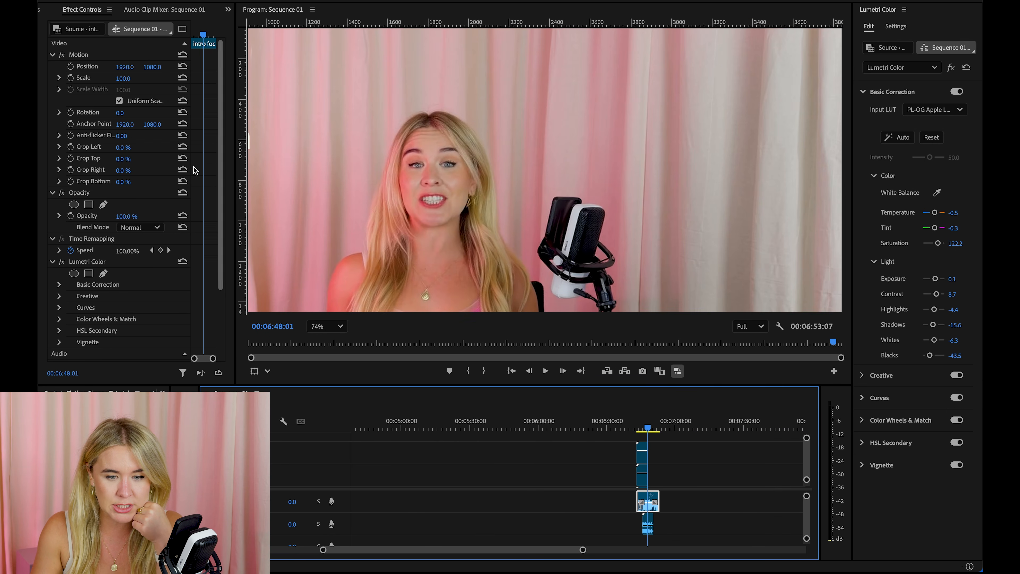
pyautogui.click(328, 326)
pyautogui.click(343, 346)
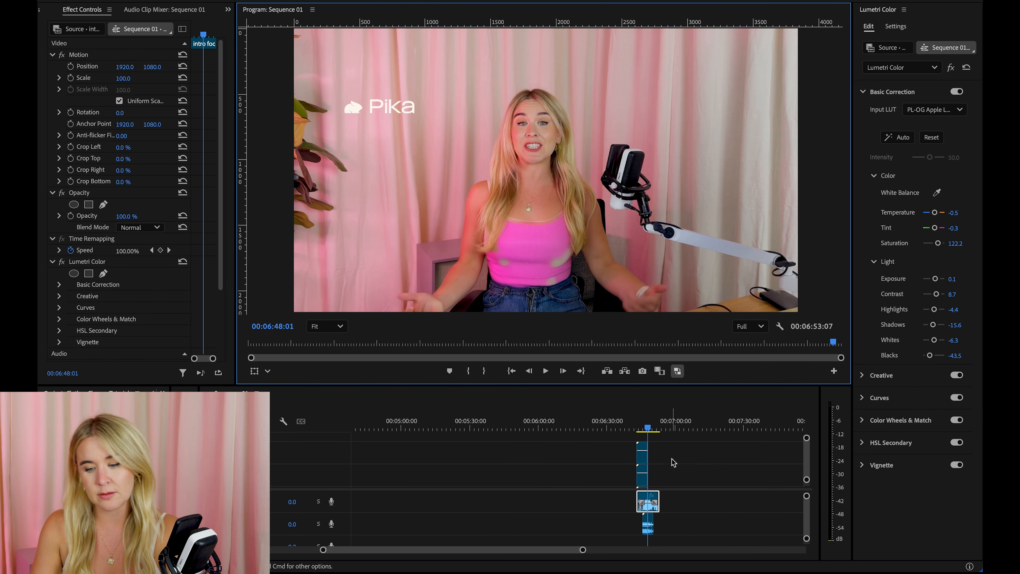
pyautogui.scroll(-2, 673, 463)
pyautogui.scroll(10, 659, 457)
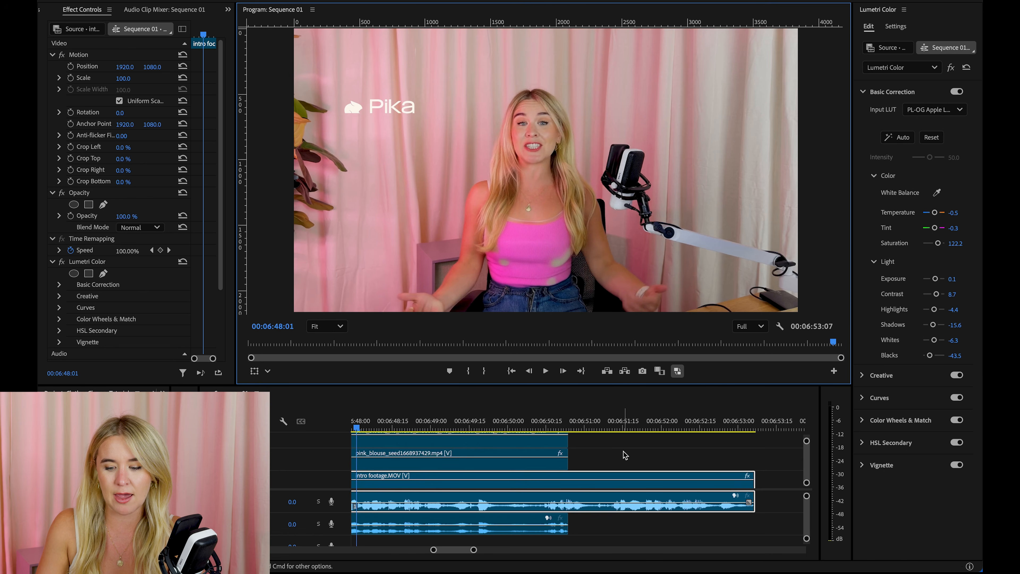
pyautogui.scroll(5, 634, 456)
pyautogui.scroll(-6, 613, 454)
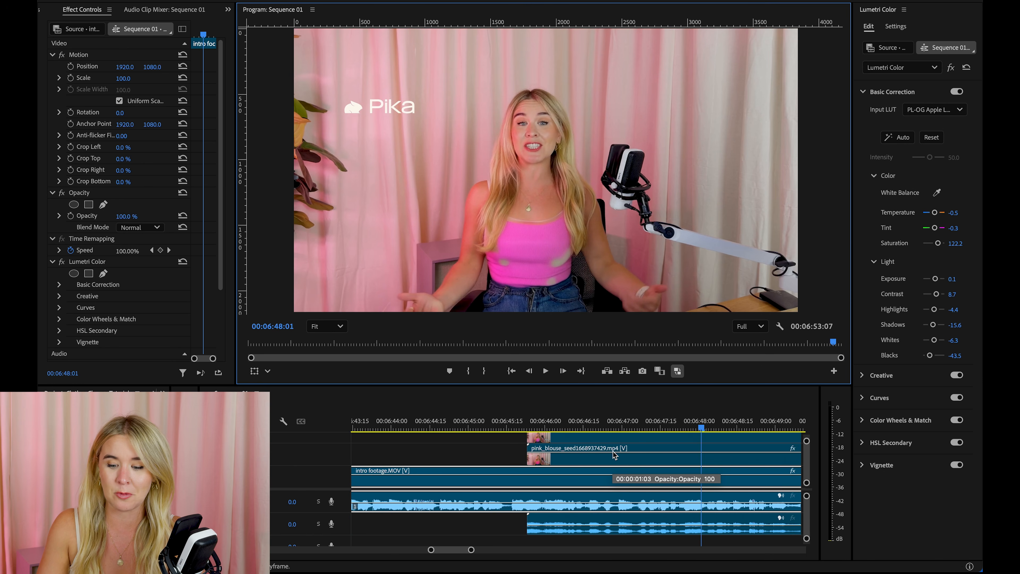
pyautogui.click(552, 426)
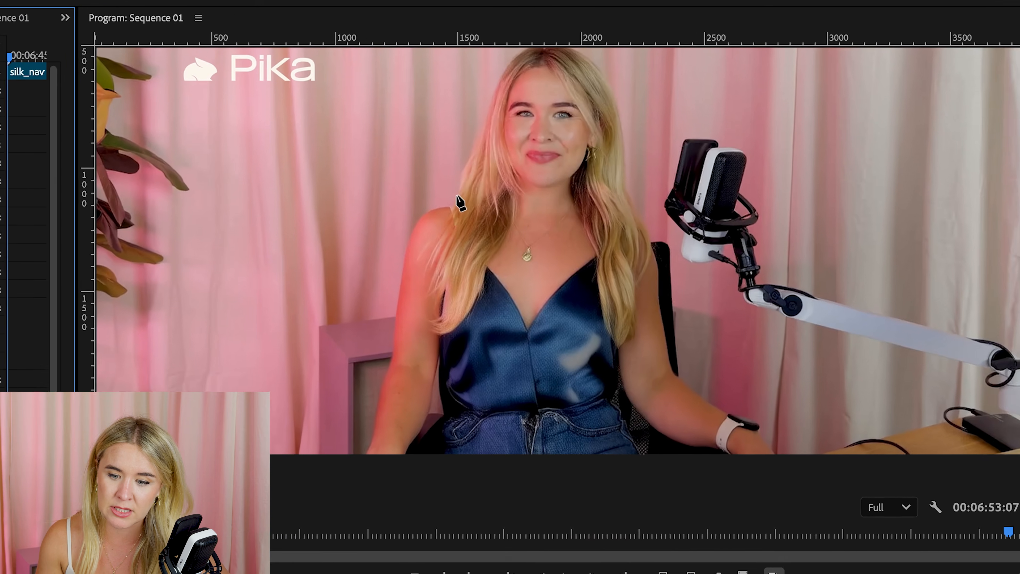
# Draw a closed pen mask around the silk navy blouse and adjust its points along the neckline and the side of the torso
pyautogui.click(457, 195)
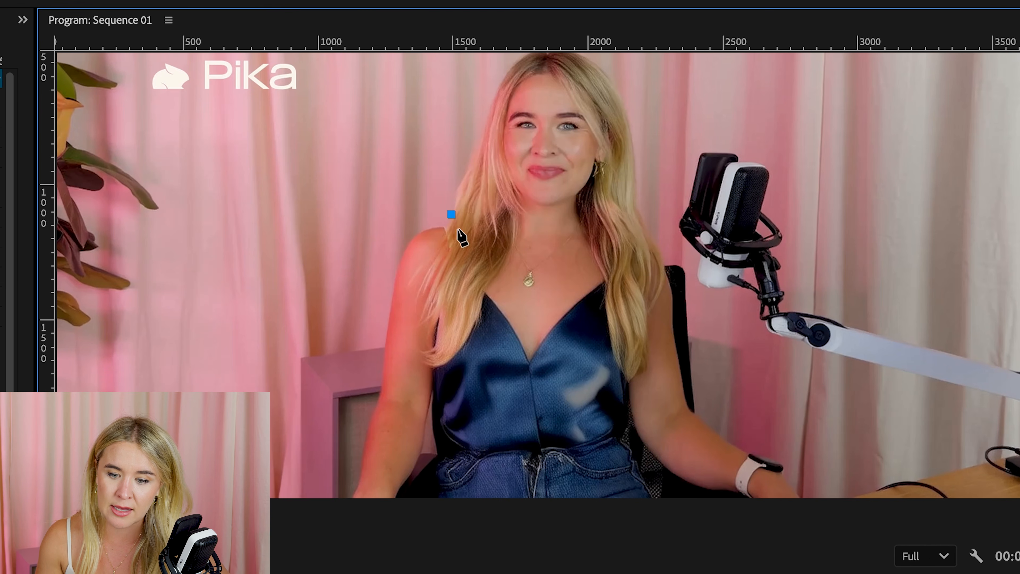
pyautogui.moveTo(527, 292); pyautogui.dragTo(532, 342)
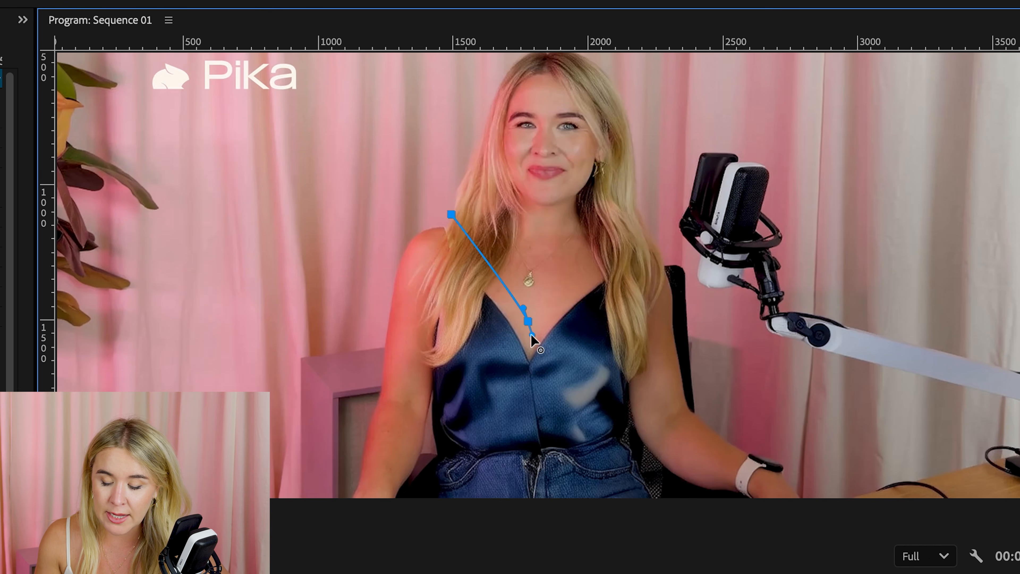
pyautogui.moveTo(635, 223); pyautogui.dragTo(651, 223)
pyautogui.click(657, 265)
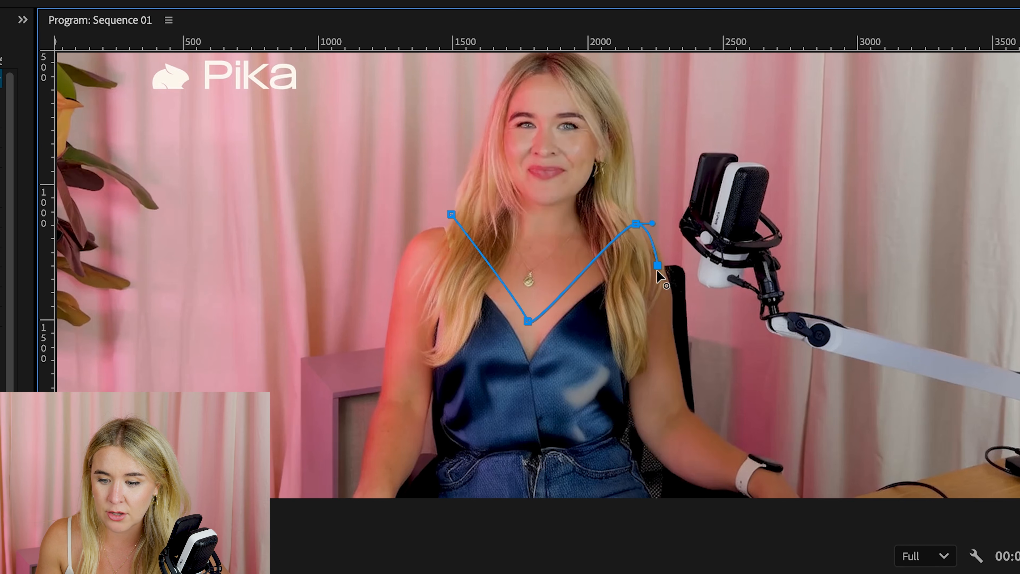
pyautogui.click(649, 392)
pyautogui.click(641, 445)
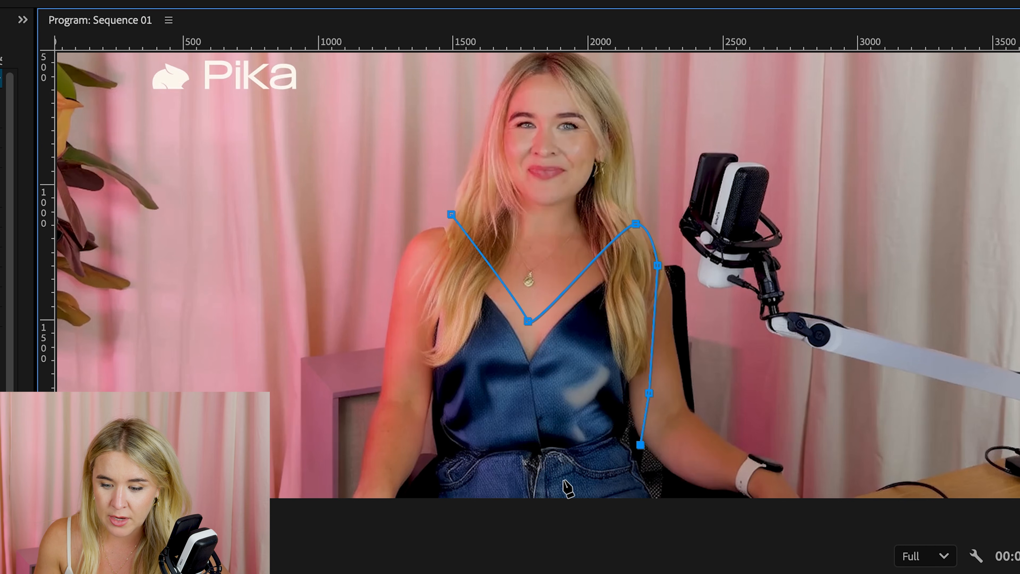
pyautogui.click(542, 459)
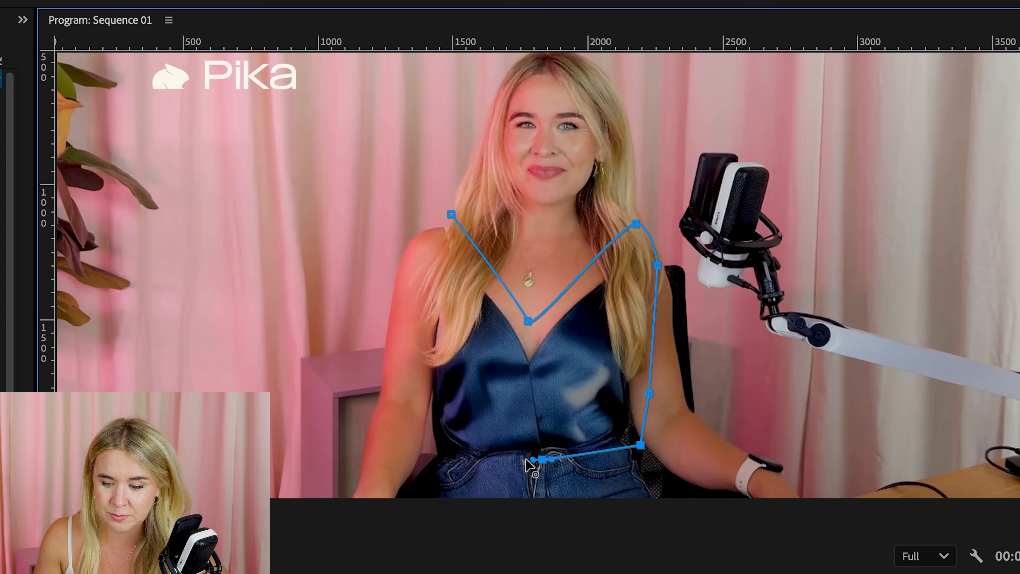
pyautogui.click(429, 462)
pyautogui.click(413, 346)
pyautogui.click(451, 214)
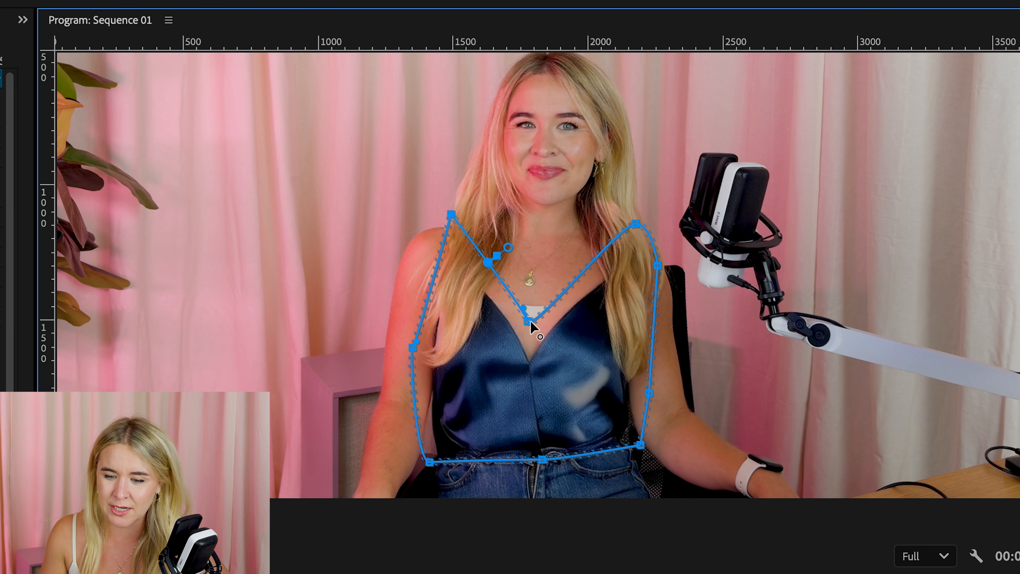
pyautogui.moveTo(530, 326); pyautogui.dragTo(531, 299)
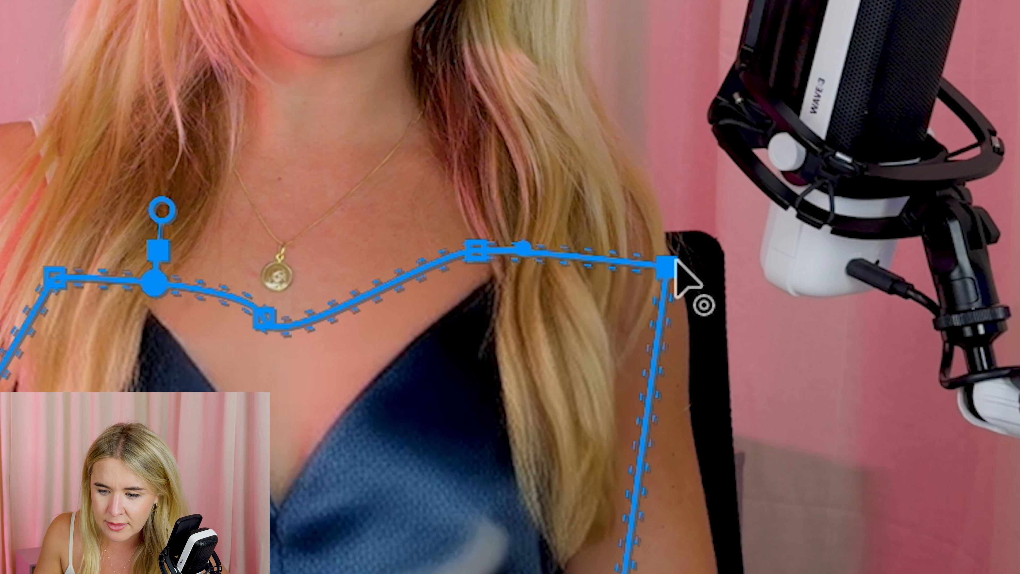
pyautogui.moveTo(675, 260); pyautogui.dragTo(532, 426)
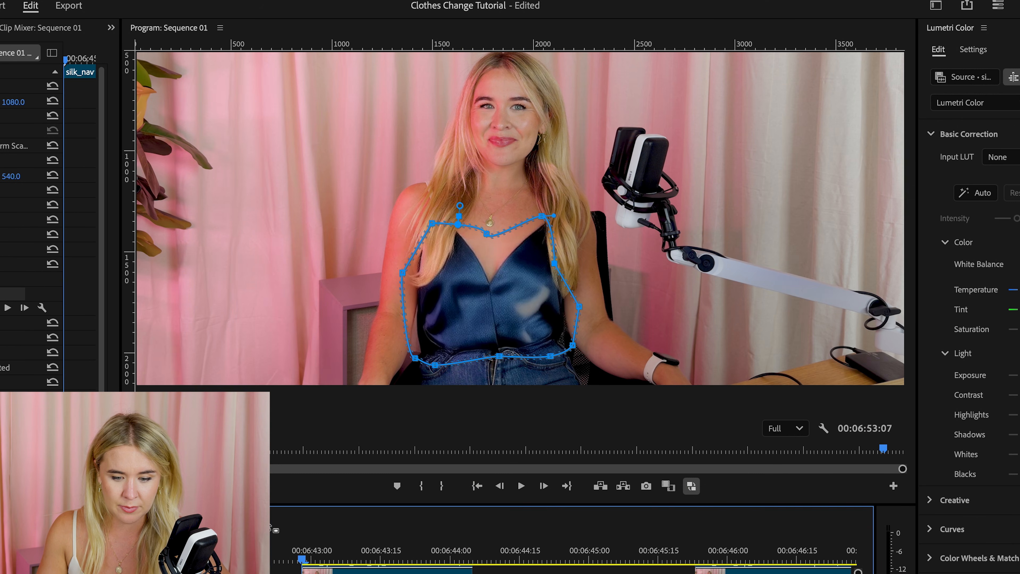
# Deselect everything, play the sequence to check the masked blouse over the original footage, and return the playhead to the start
pyautogui.press('super+shift+a')
pyautogui.press('space')
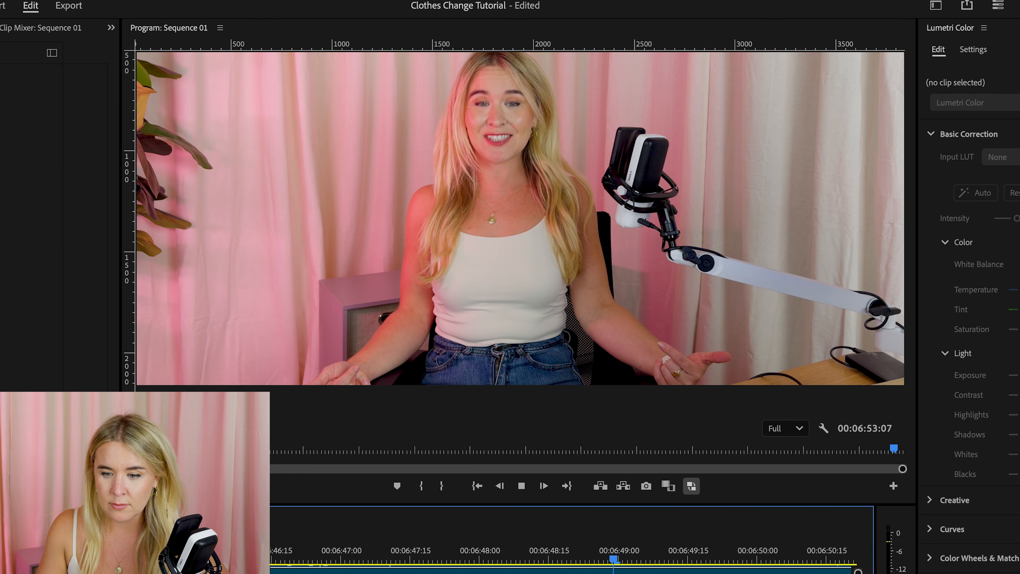
pyautogui.press('space')
pyautogui.moveTo(376, 556); pyautogui.dragTo(291, 557)
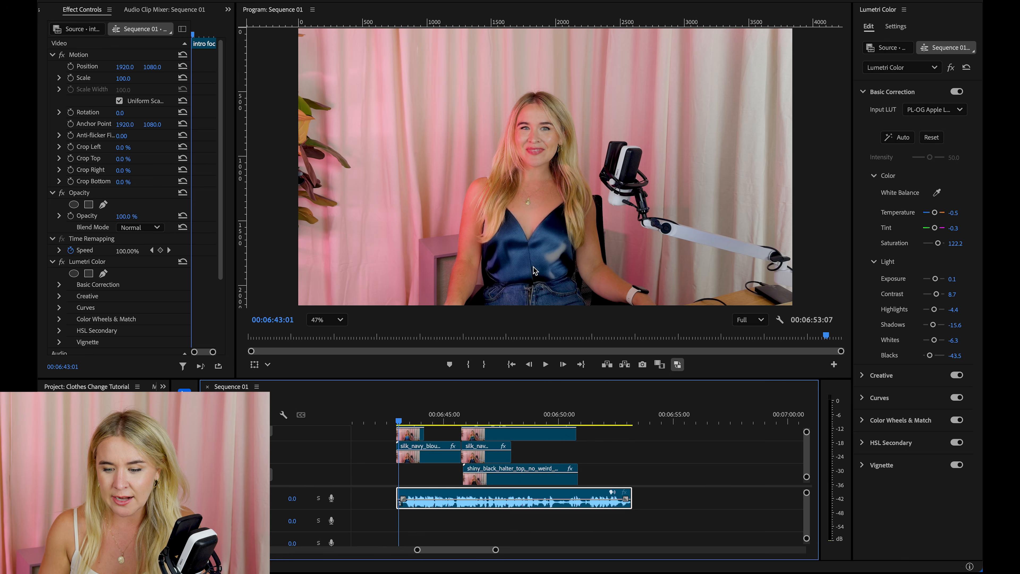
# Toggle the silk navy blouse track's visibility to compare the swap with the footage beneath it, viewing the torso up close
pyautogui.scroll(6, 534, 270)
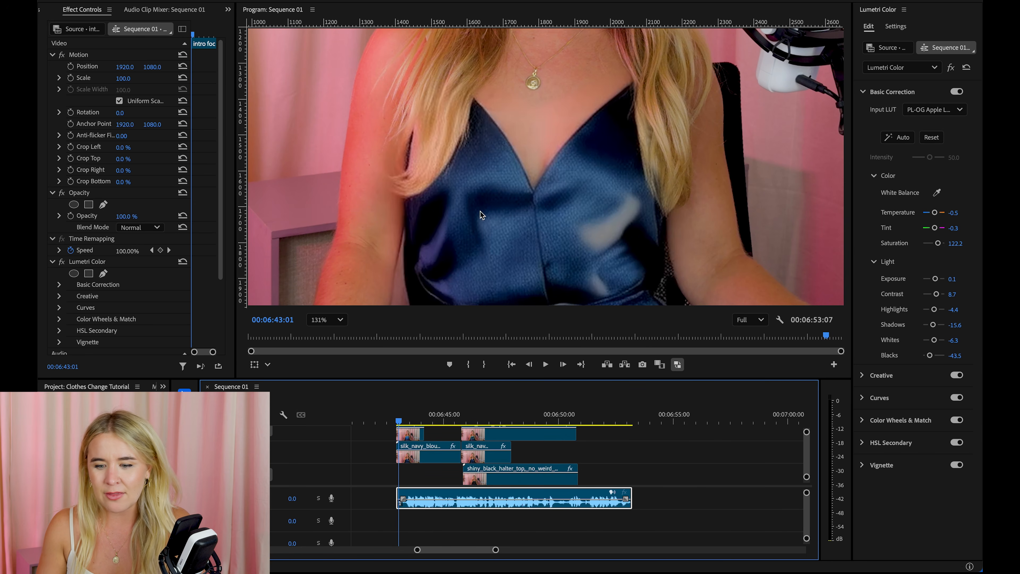
pyautogui.click(271, 453)
pyautogui.click(271, 453)
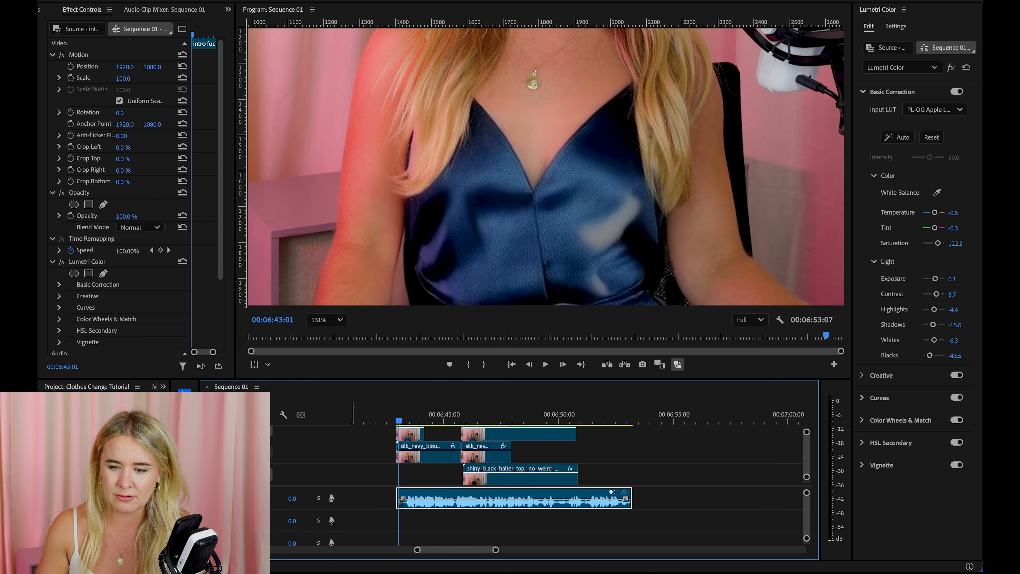
pyautogui.click(271, 453)
pyautogui.click(271, 453)
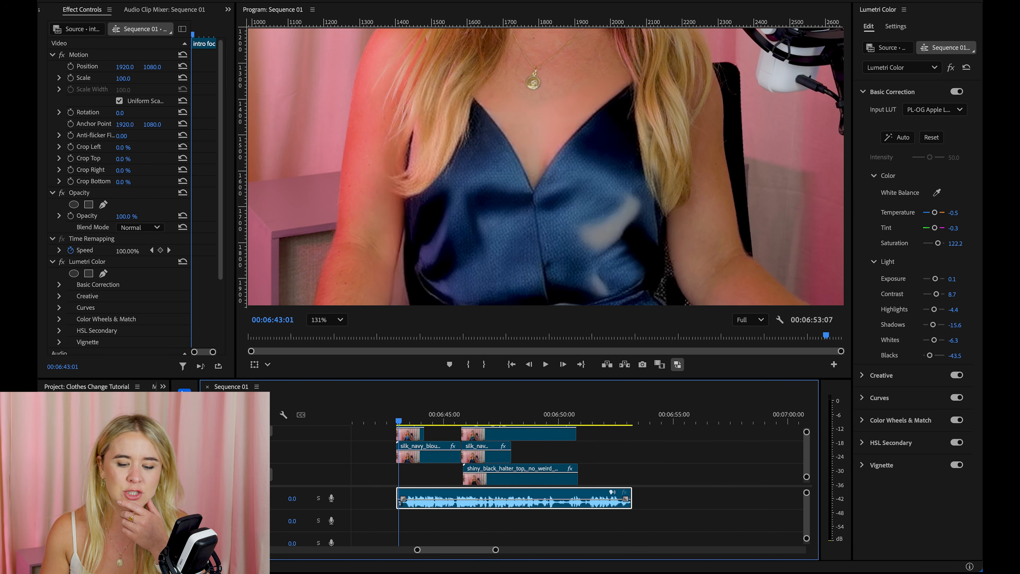
pyautogui.click(700, 291)
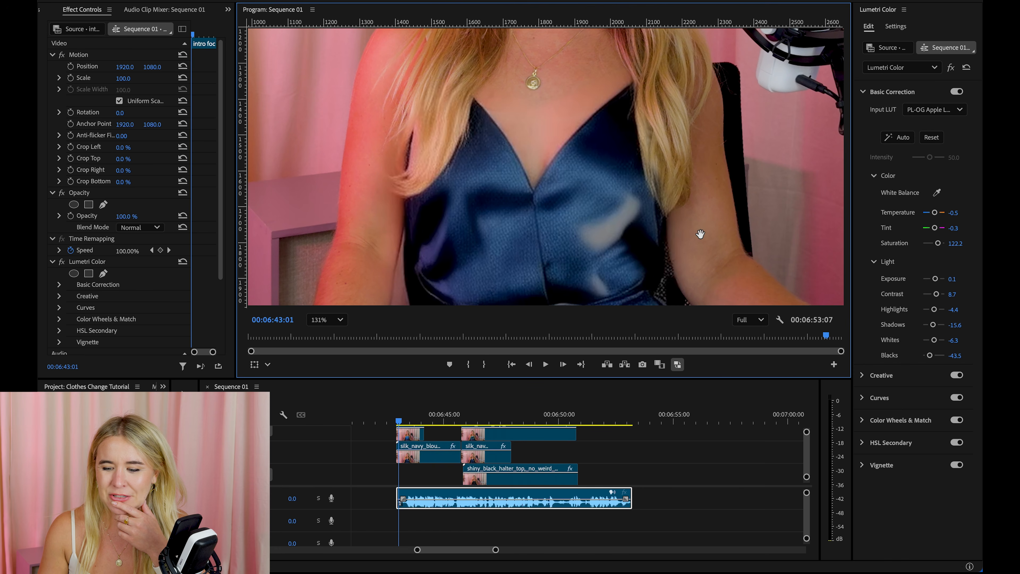
# Examine the masked silk navy blouse up close, from the neckline and hair edges down to the waistband of the jeans
pyautogui.scroll(-3, 566, 205)
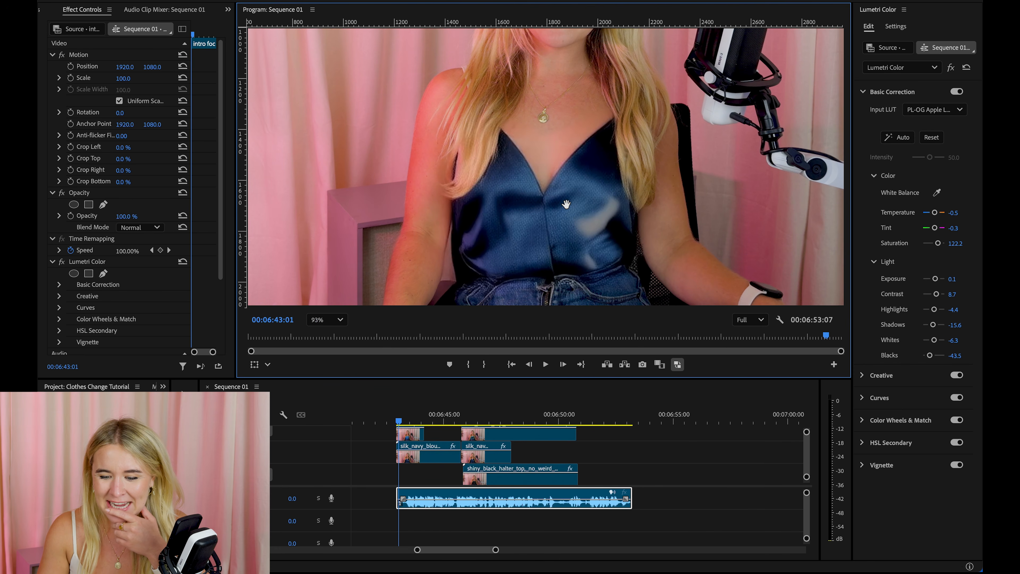
pyautogui.scroll(5, 605, 302)
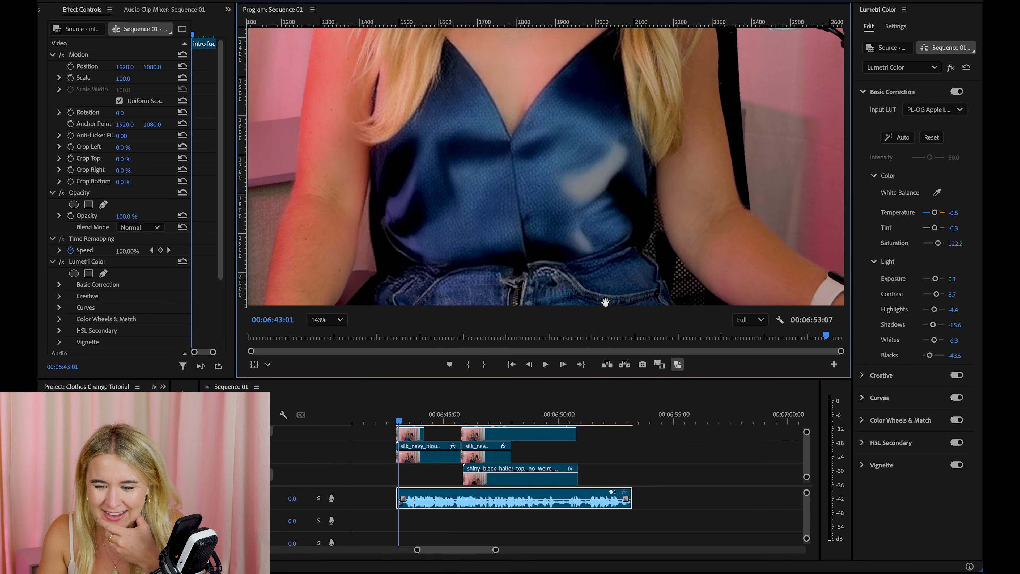
pyautogui.scroll(-5, 605, 302)
# Toggle the yellow top track's visibility to compare the swap with the original white top, viewing the torso up close
pyautogui.scroll(2, 590, 239)
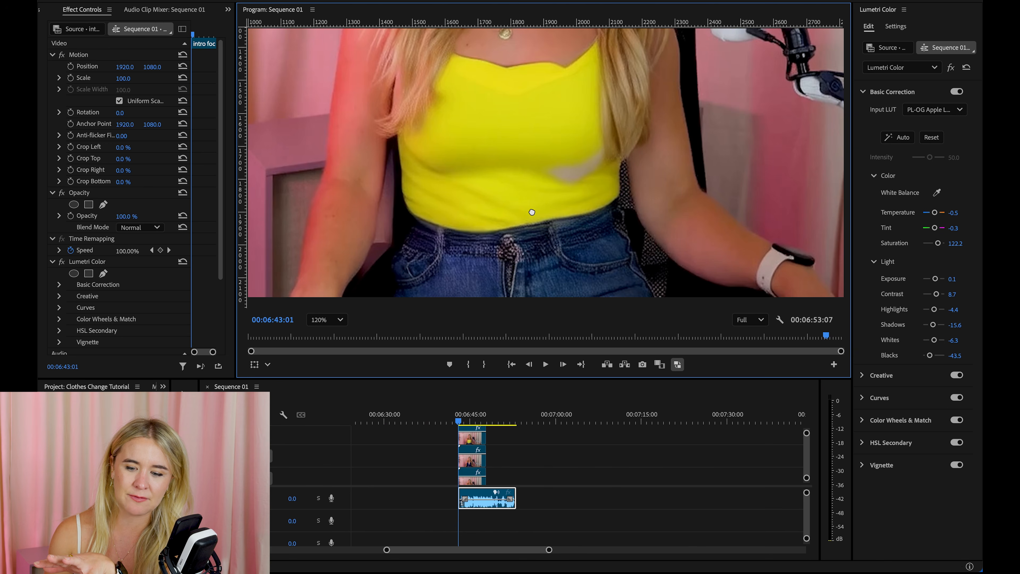
pyautogui.scroll(-1, 545, 120)
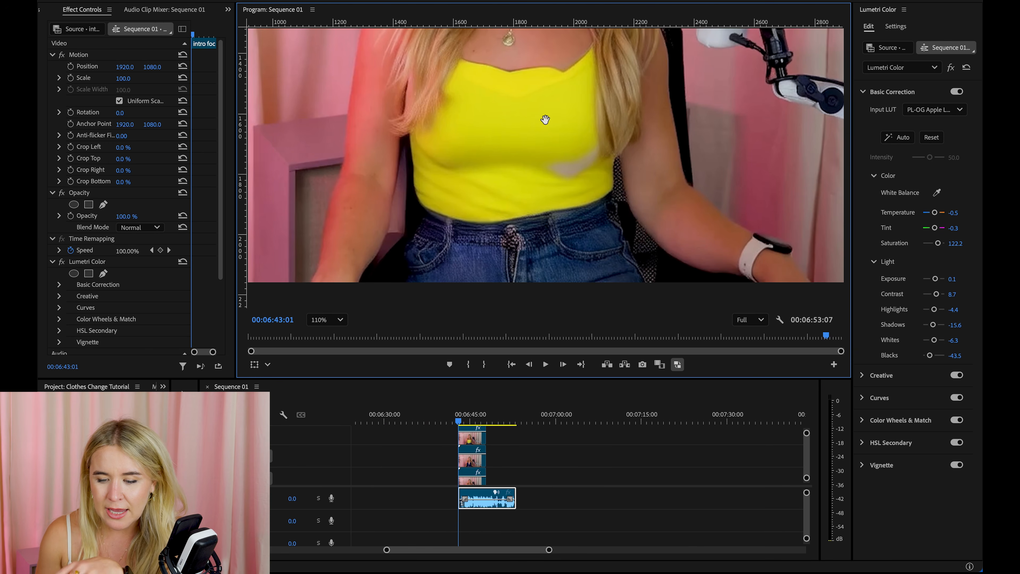
pyautogui.click(270, 438)
pyautogui.click(270, 438)
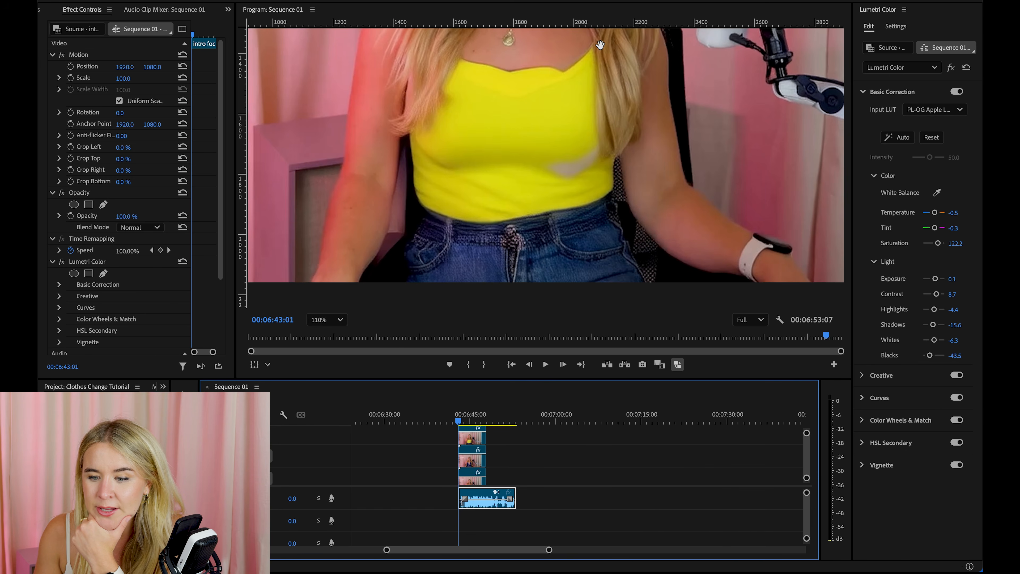
pyautogui.click(585, 59)
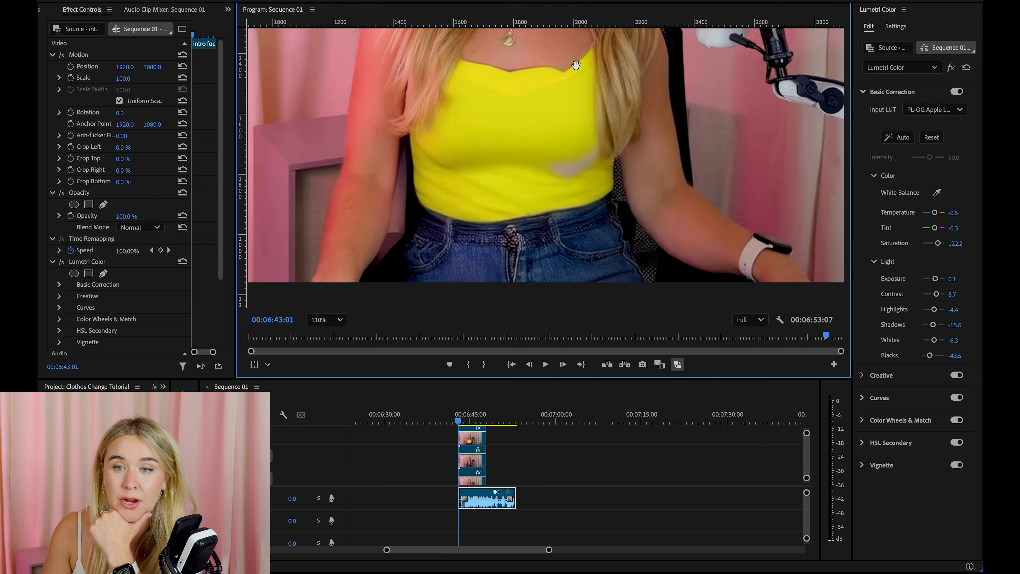
pyautogui.click(269, 433)
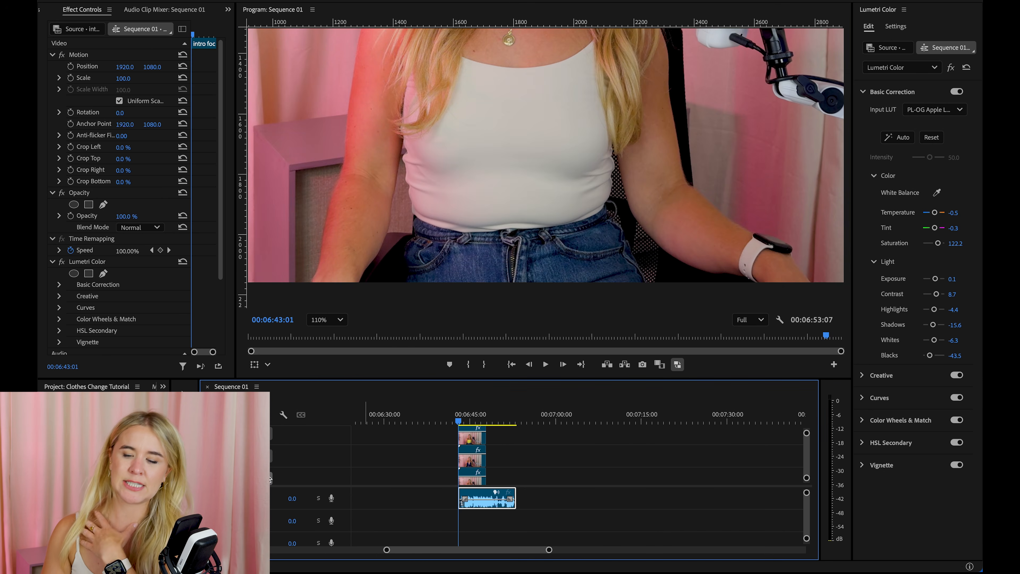
# Show the purple patterned top's track and play the sequence to check that swap over the original footage
pyautogui.click(269, 477)
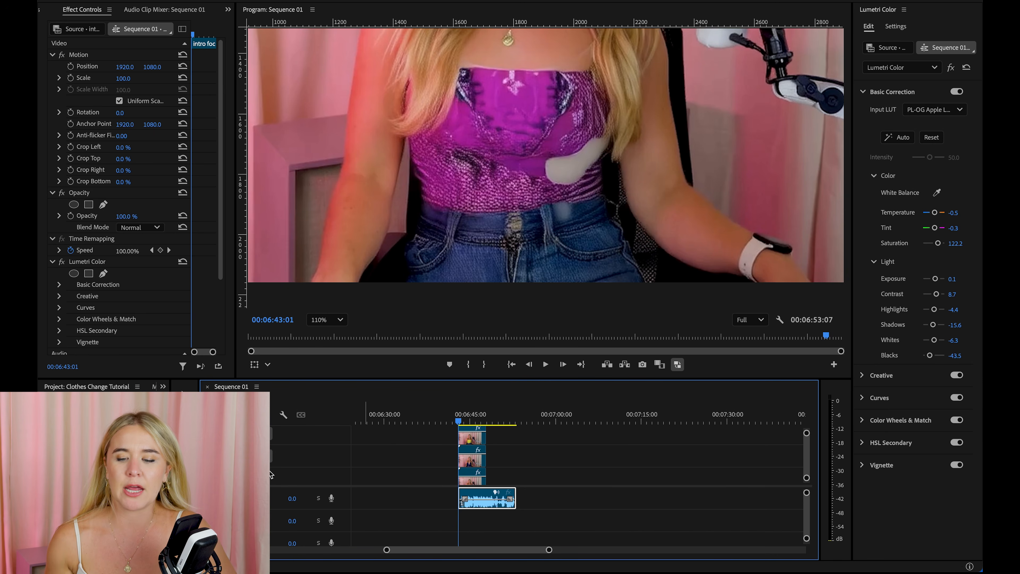
pyautogui.scroll(-2, 459, 118)
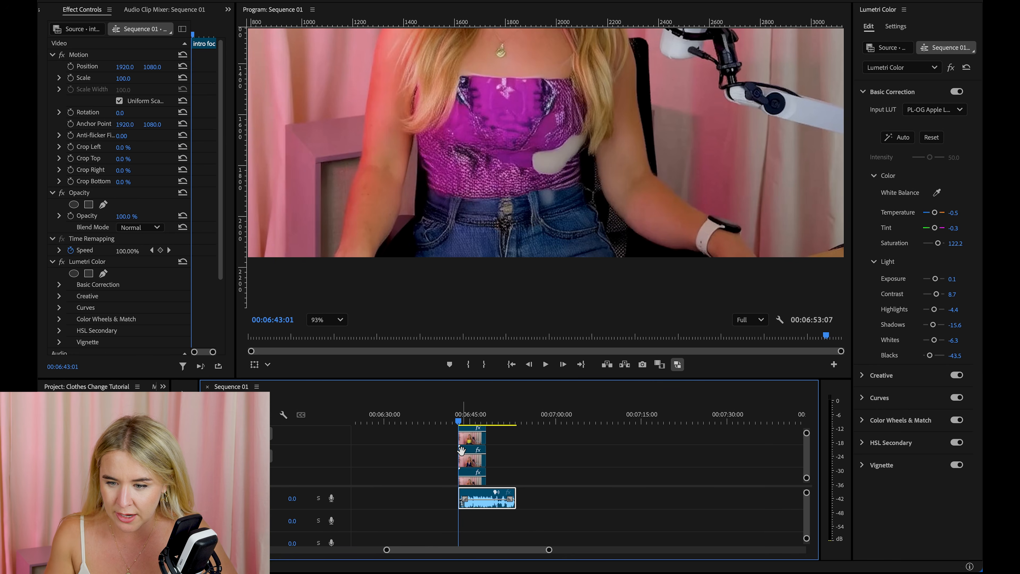
pyautogui.press('space')
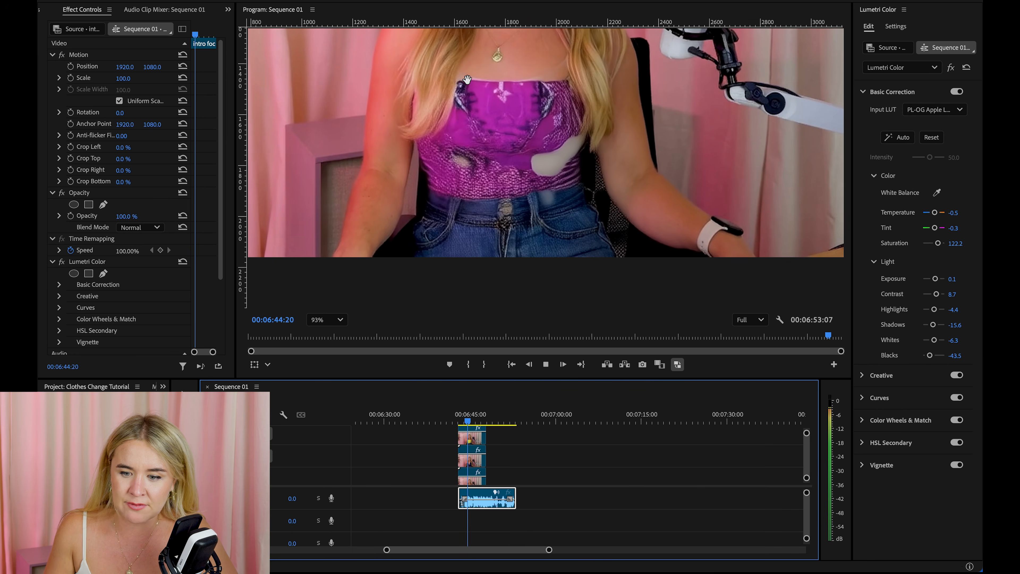